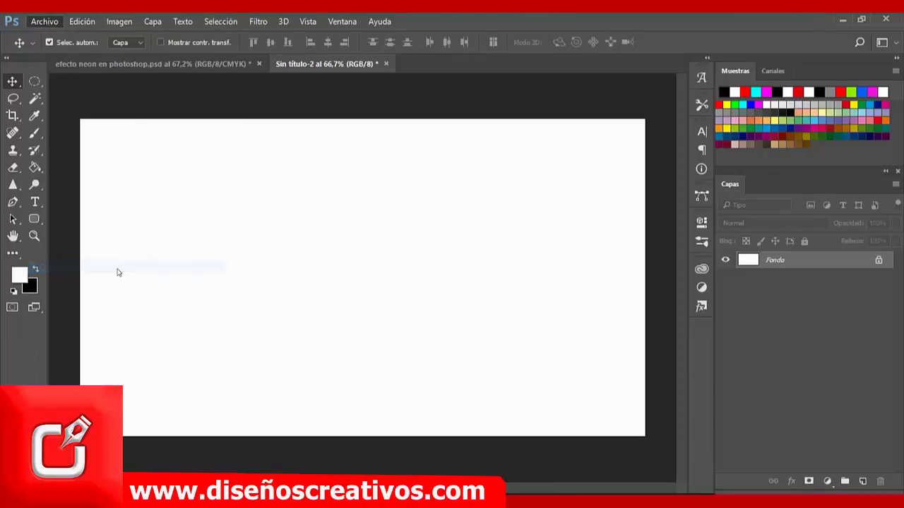
- Place the dark-brick-wall-desktop-background image as an embedded element and scale it to about 127% so it covers the whole canvas
{"action": "left_click", "coordinate": [441, 129]}
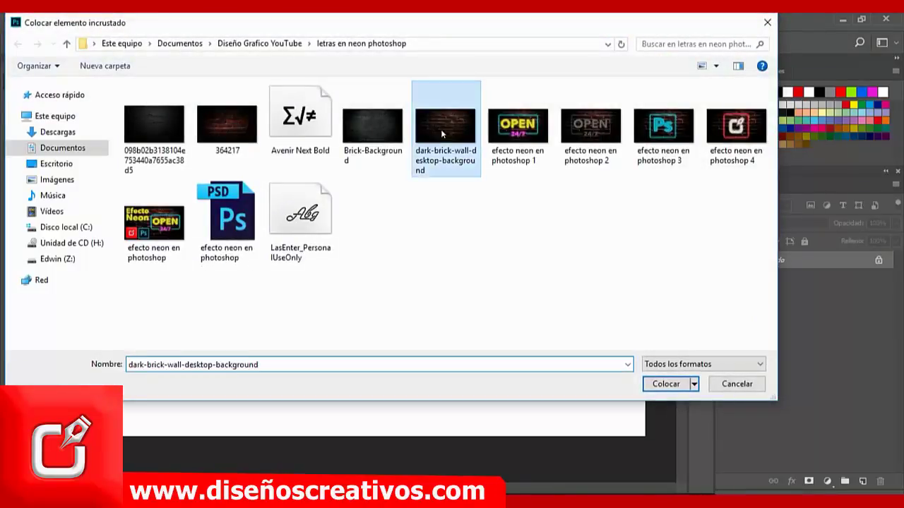
{"action": "left_click", "coordinate": [650, 382]}
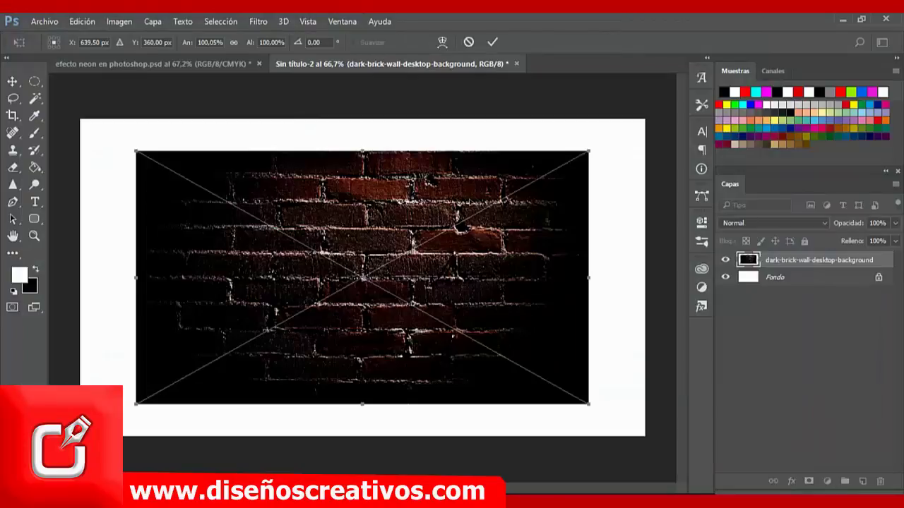
{"action": "left_click_drag", "start_coordinate": [588, 151], "coordinate": [649, 117]}
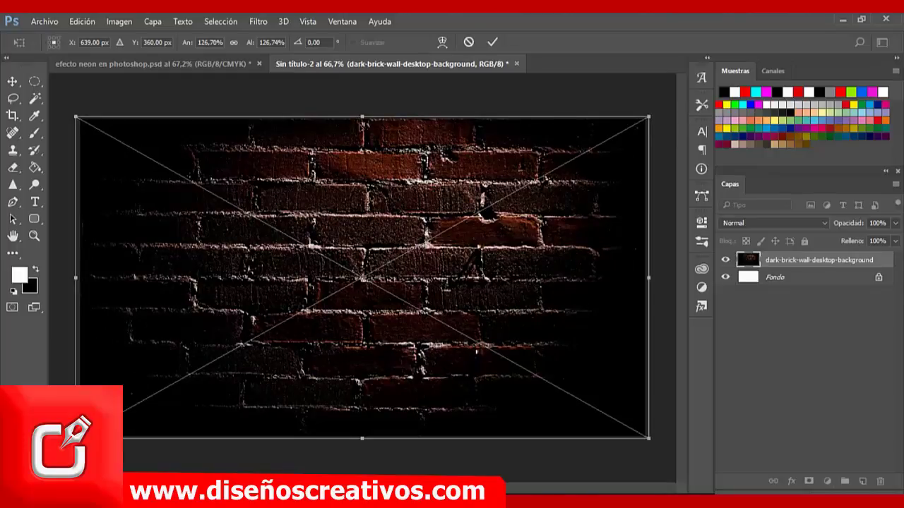
{"action": "left_click", "coordinate": [492, 41]}
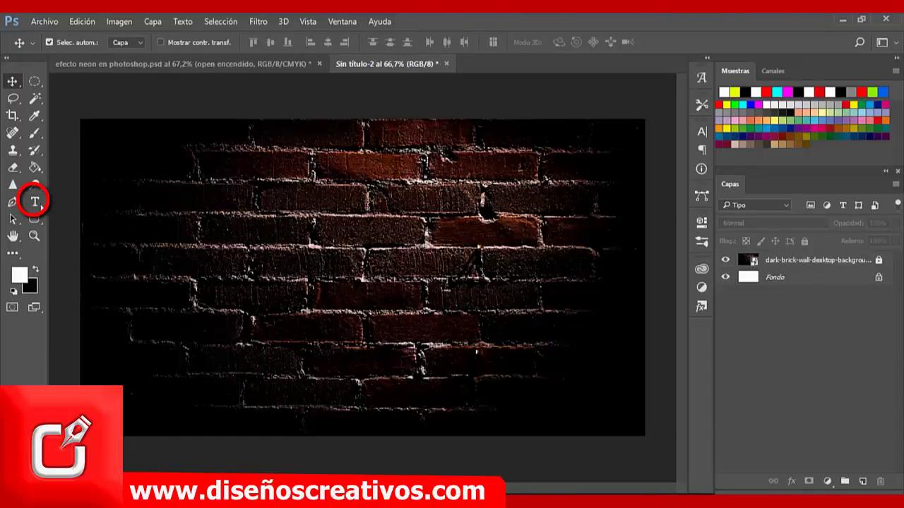
- Add the yellow text "OPEN" in Avenir Next at 220 pt over the brick wall
{"action": "left_click", "coordinate": [34, 202]}
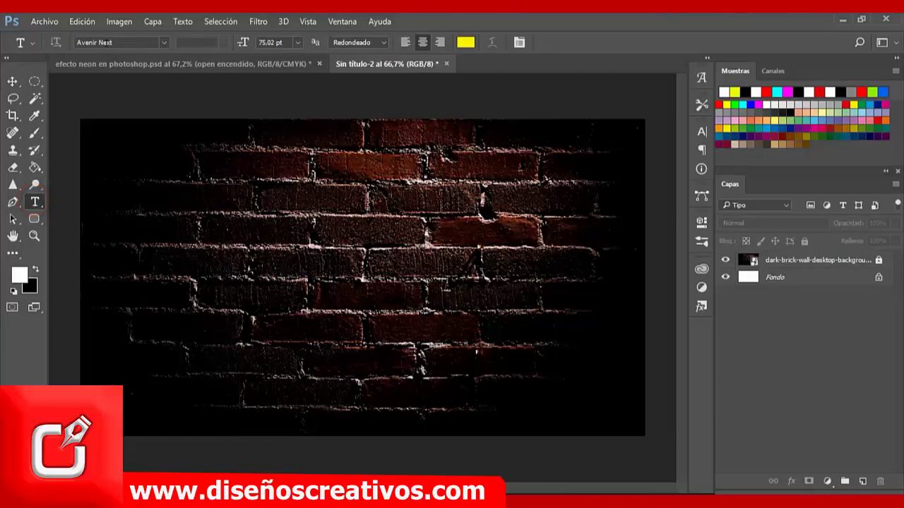
{"action": "left_click", "coordinate": [285, 42]}
{"action": "type", "text": "220"}
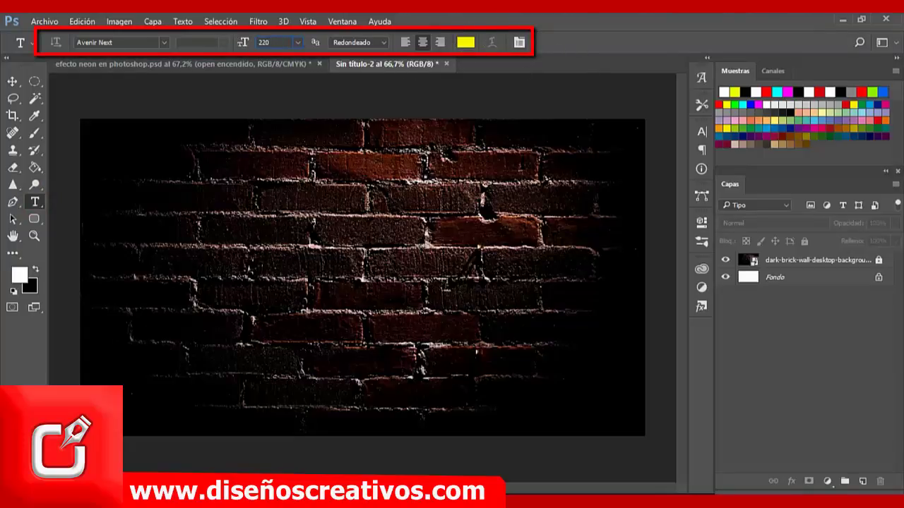
{"action": "left_click", "coordinate": [267, 267]}
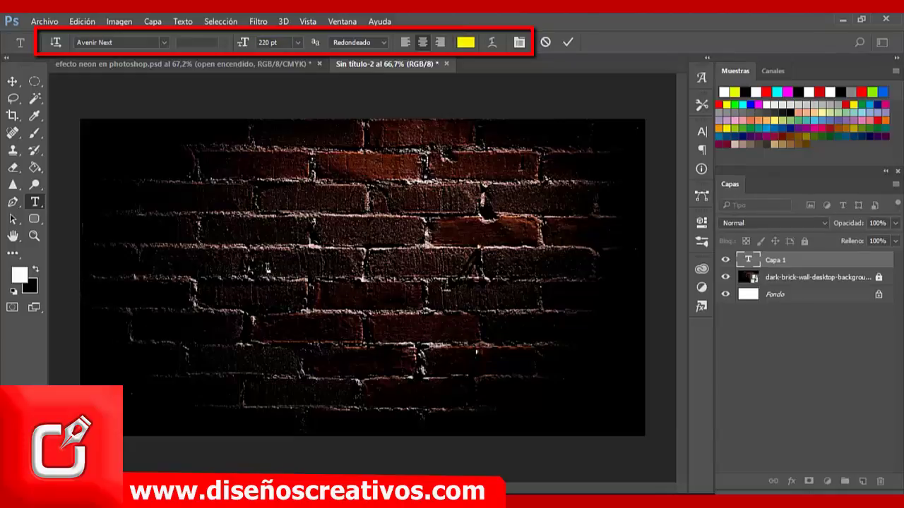
{"action": "type", "text": "OPEN"}
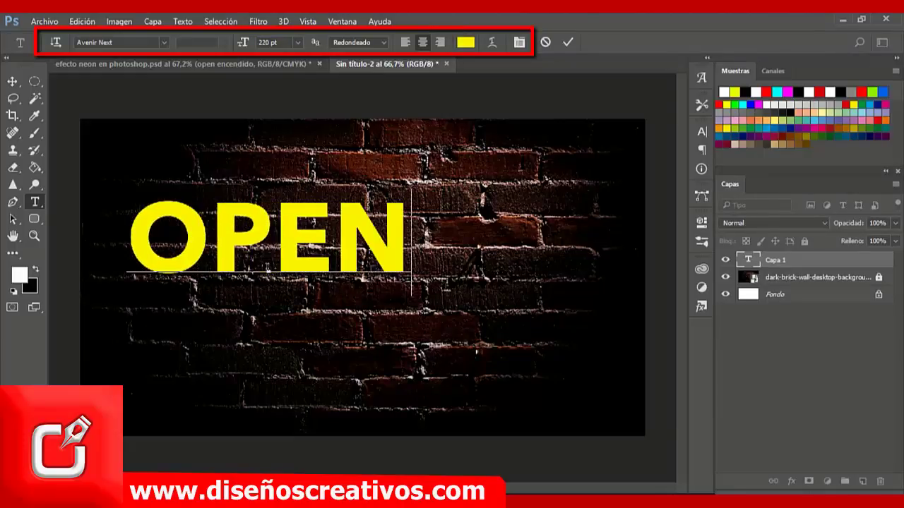
{"action": "left_click", "coordinate": [569, 42]}
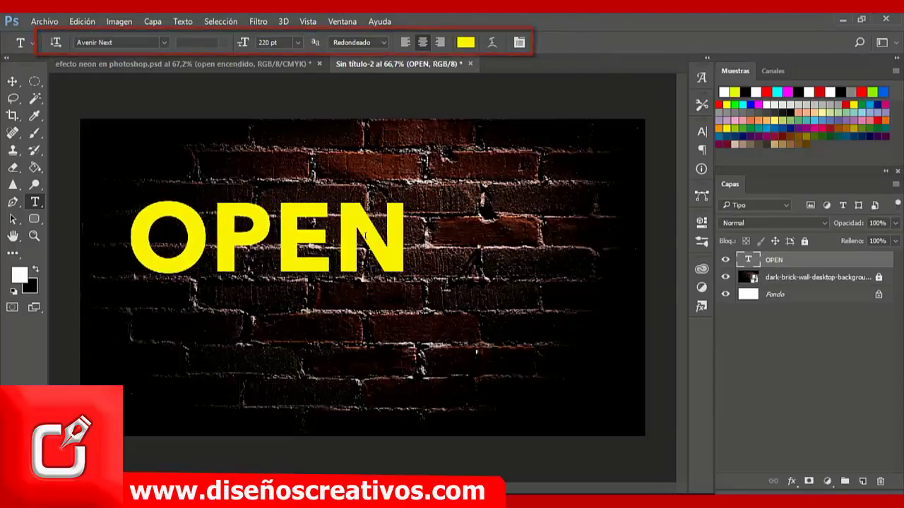
- Move the OPEN text to the left half of the brick wall, at about mid-height
{"action": "left_click", "coordinate": [12, 82]}
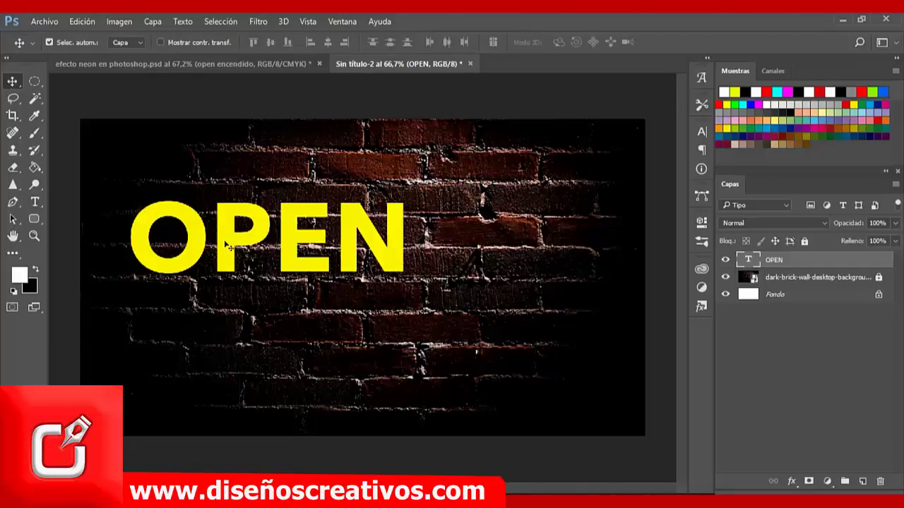
{"action": "left_click_drag", "start_coordinate": [226, 244], "coordinate": [317, 270]}
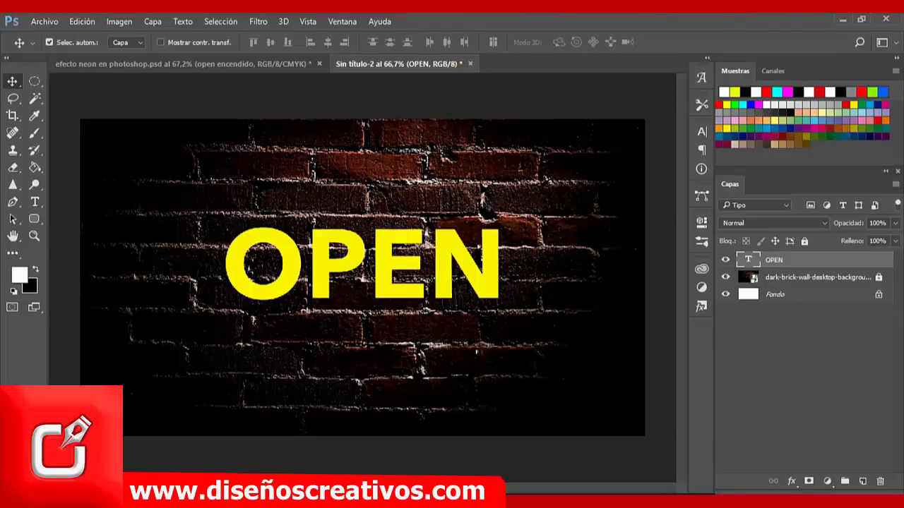
{"action": "left_click_drag", "start_coordinate": [456, 263], "coordinate": [378, 260]}
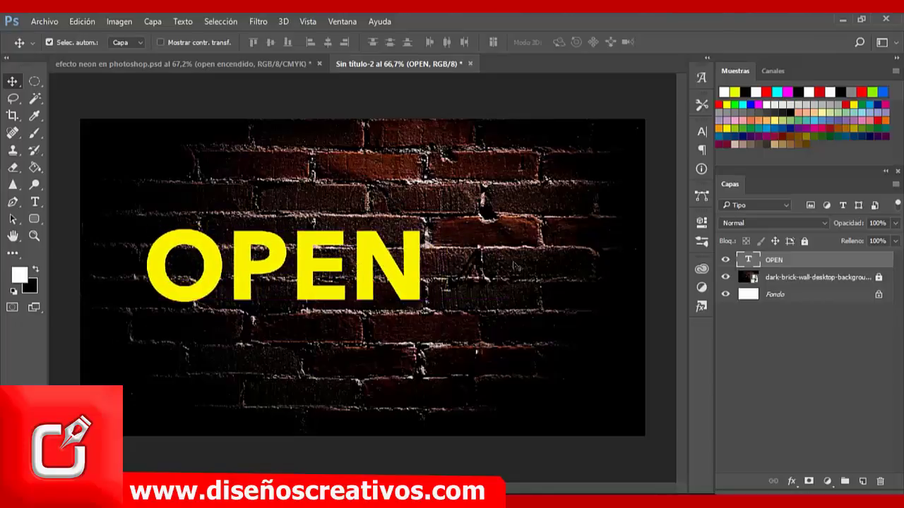
- Add an outer glow (Resplandor exterior) to the OPEN layer with the Sobreexpos. lineal (Añadir) blend mode, keeping the text in view
{"action": "double_click", "coordinate": [812, 260]}
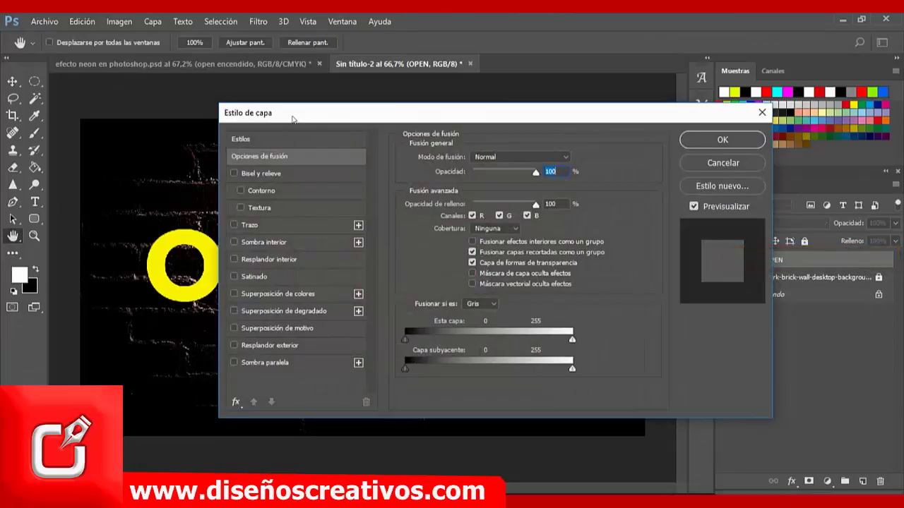
{"action": "left_click_drag", "start_coordinate": [293, 118], "coordinate": [540, 107]}
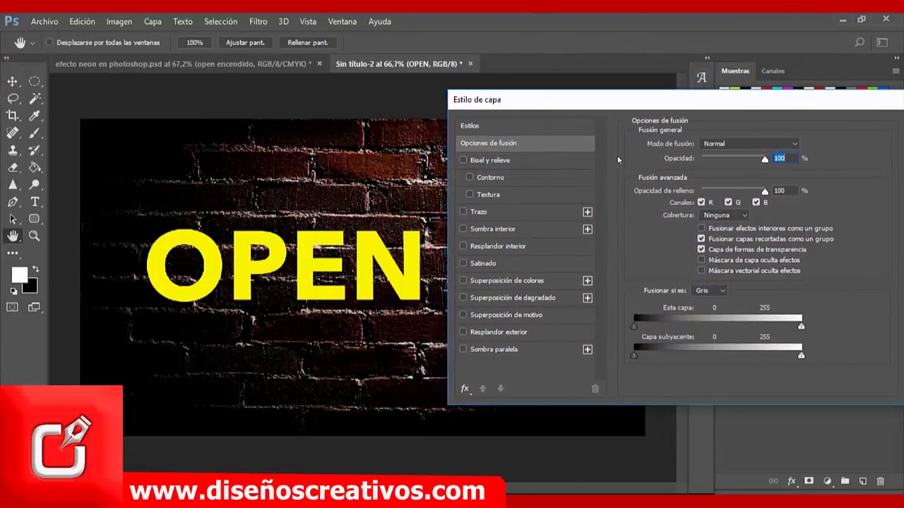
{"action": "left_click_drag", "start_coordinate": [615, 100], "coordinate": [615, 91]}
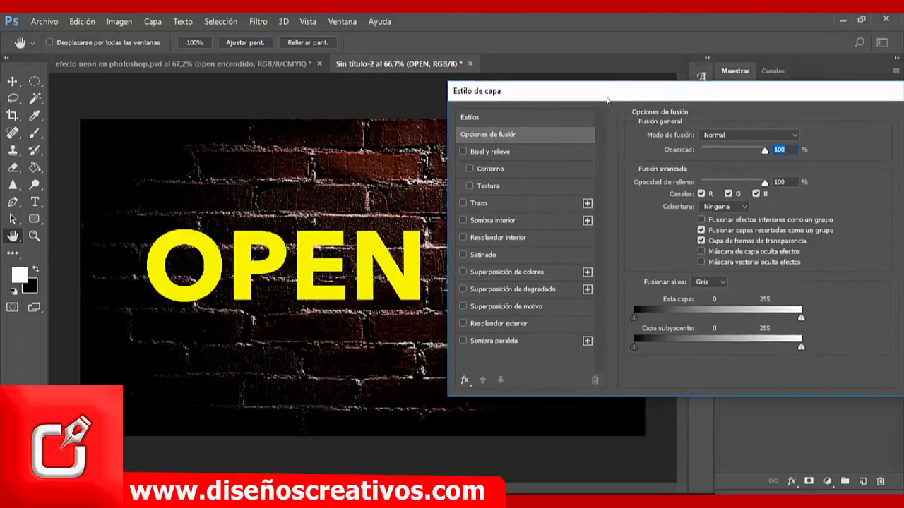
{"action": "left_click", "coordinate": [490, 323]}
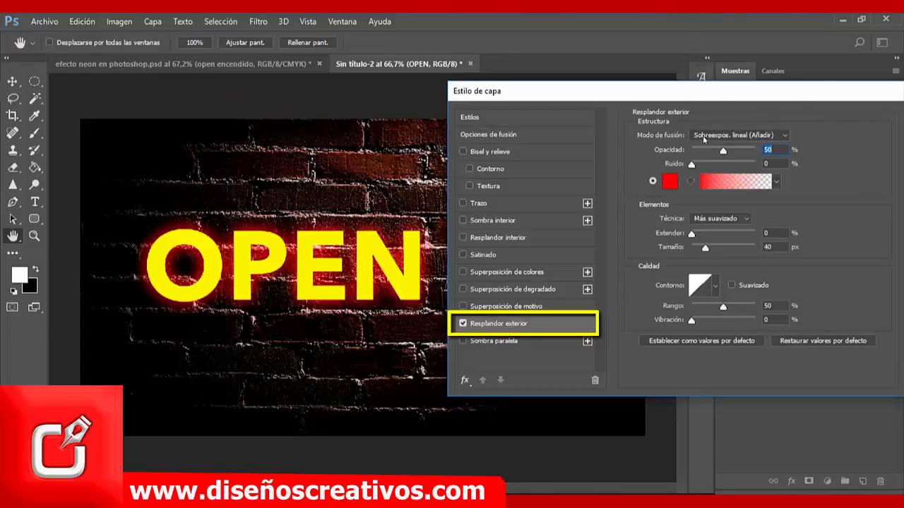
{"action": "left_click", "coordinate": [771, 136]}
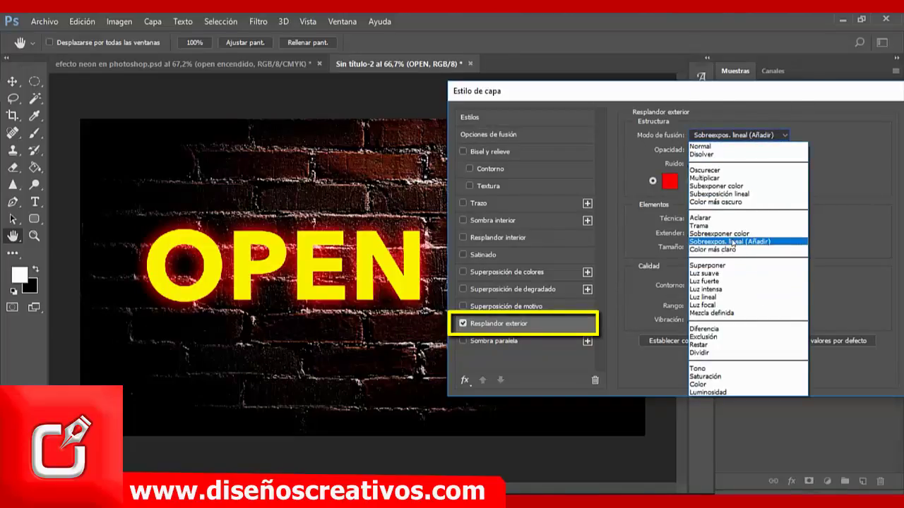
{"action": "left_click", "coordinate": [780, 241]}
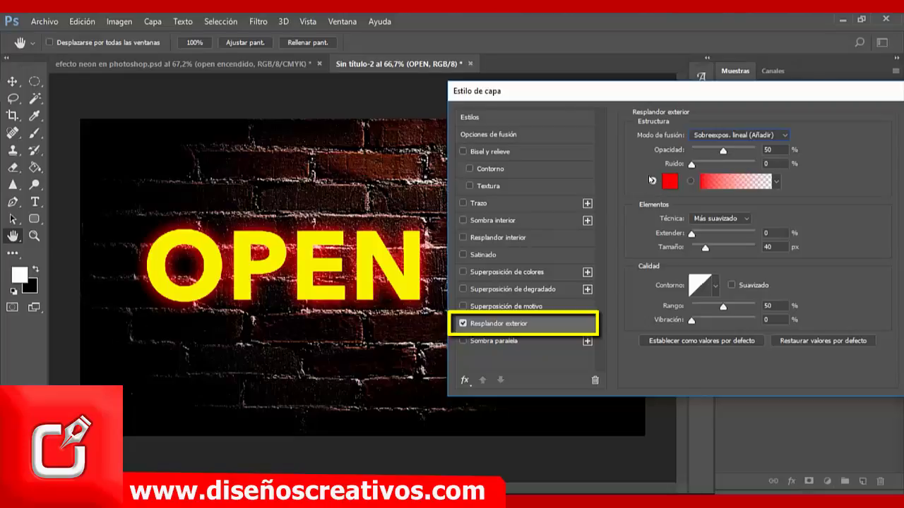
- Sample the text's yellow for the outer glow colour and darken it to d3cc08
{"action": "left_click", "coordinate": [671, 185]}
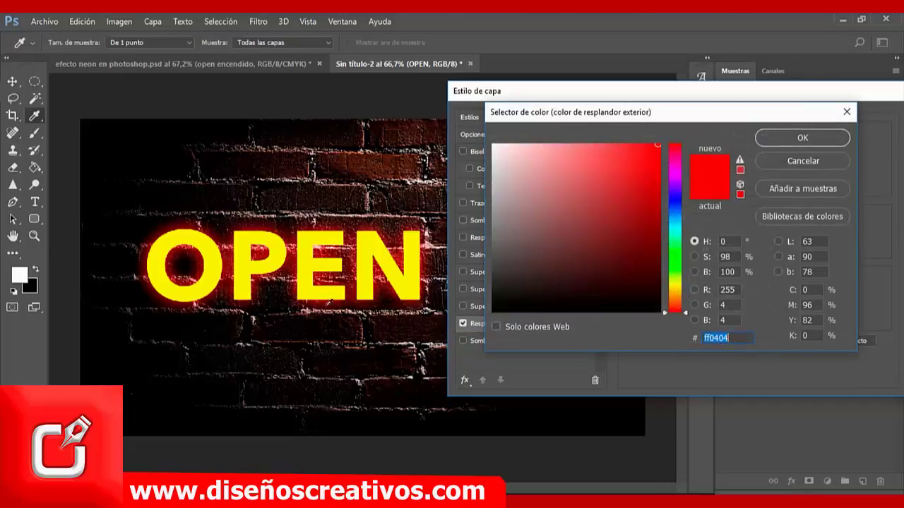
{"action": "left_click", "coordinate": [305, 268]}
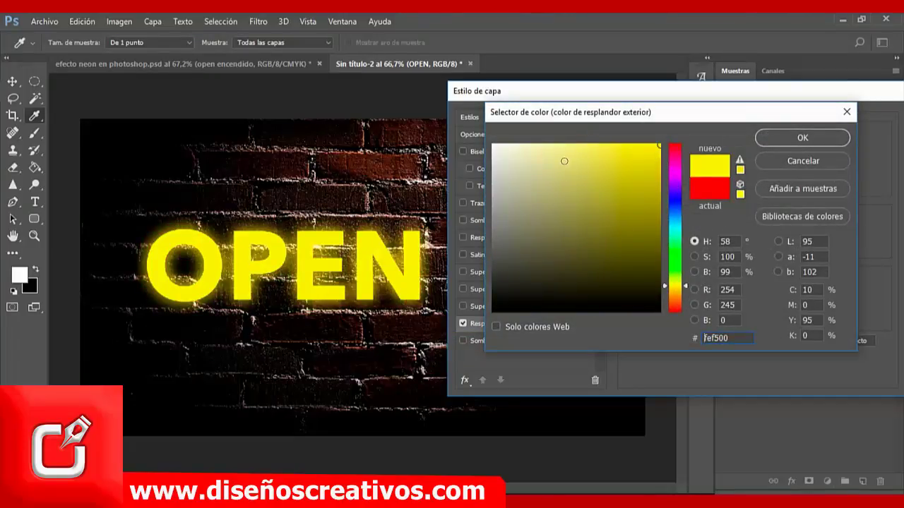
{"action": "left_click", "coordinate": [652, 171]}
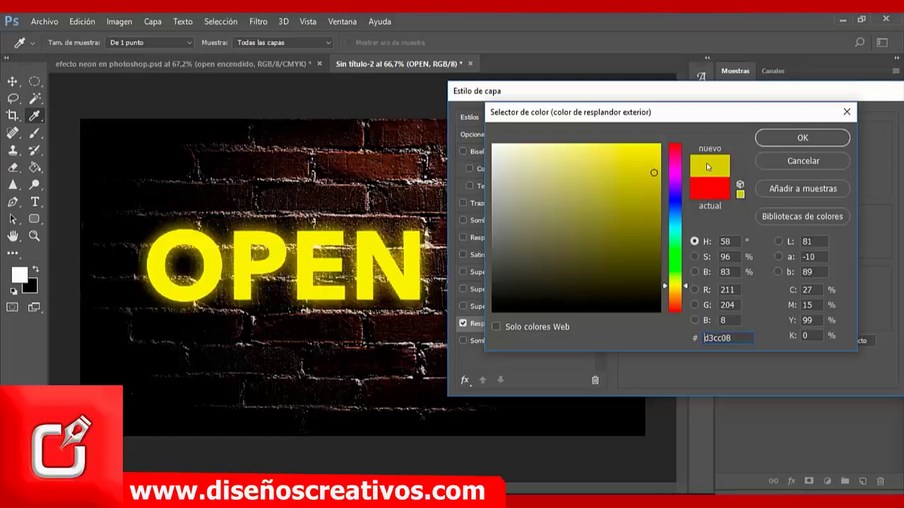
{"action": "left_click", "coordinate": [802, 137]}
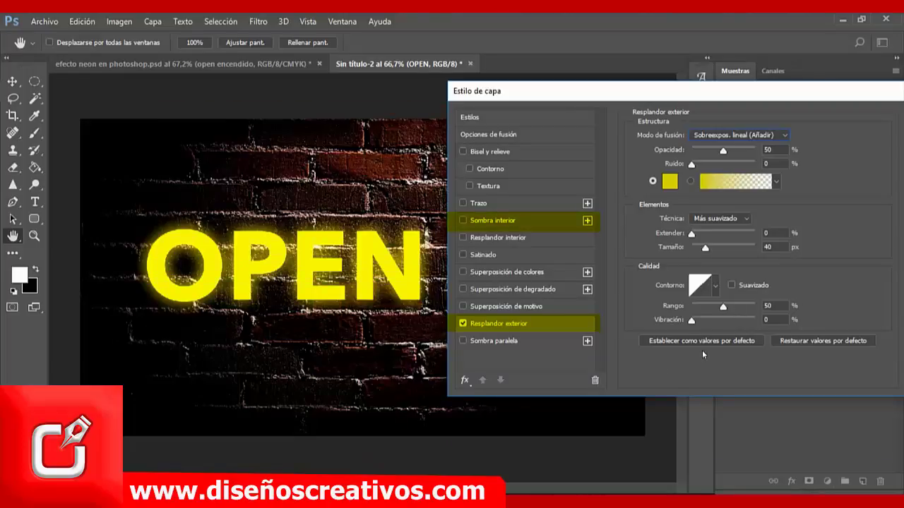
- Add an inner shadow (Sombra interior) to the OPEN layer with the Sobreexpos. lineal (Añadir) blend mode
{"action": "left_click", "coordinate": [523, 224]}
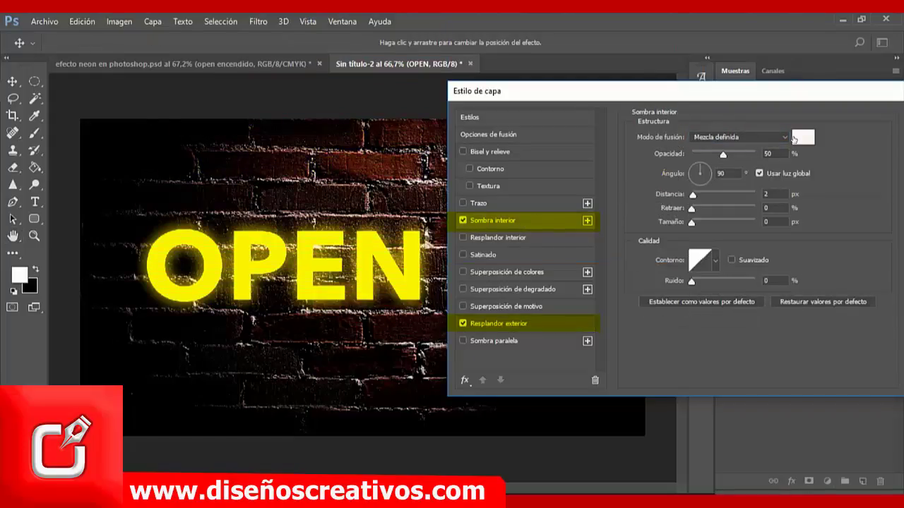
{"action": "left_click", "coordinate": [784, 138]}
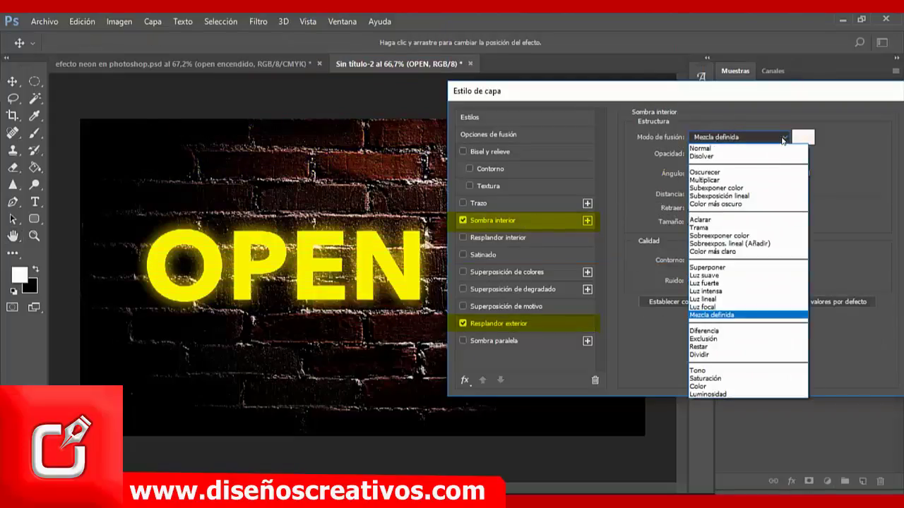
{"action": "left_click", "coordinate": [741, 244]}
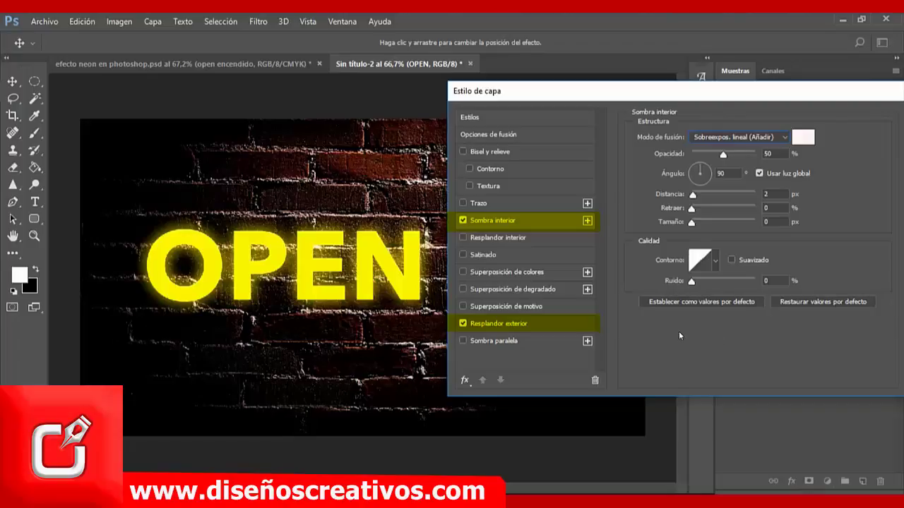
- Add an inner glow (Resplandor interior) to the OPEN layer with the Sobreexpos. lineal (Añadir) blend mode at 60% opacity
{"action": "left_click", "coordinate": [532, 241]}
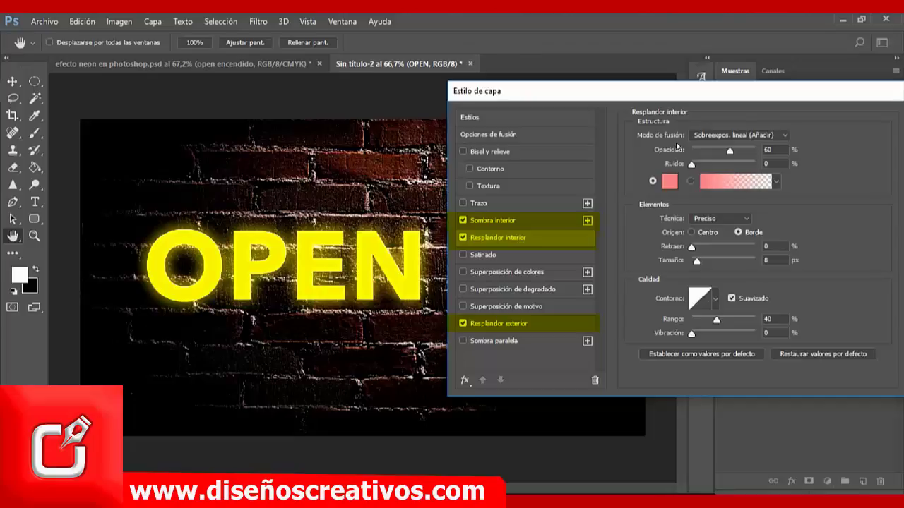
{"action": "left_click", "coordinate": [783, 136]}
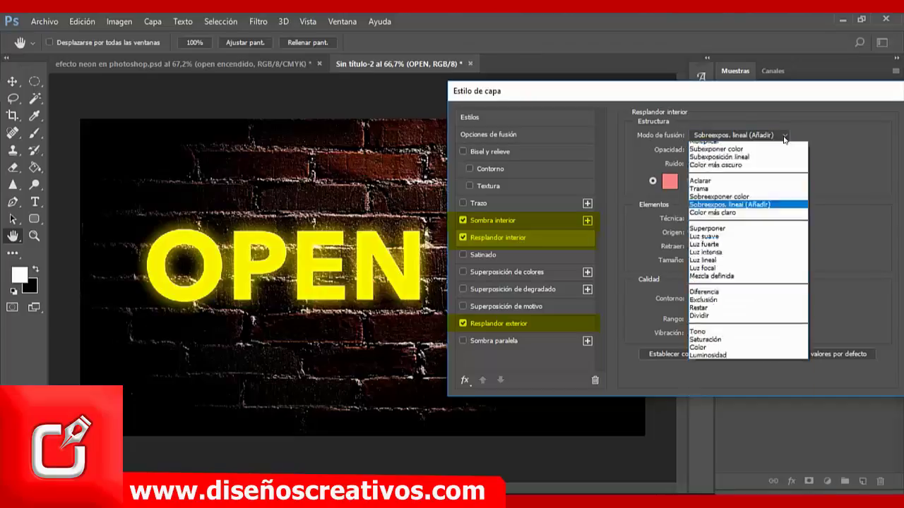
{"action": "left_click", "coordinate": [723, 242]}
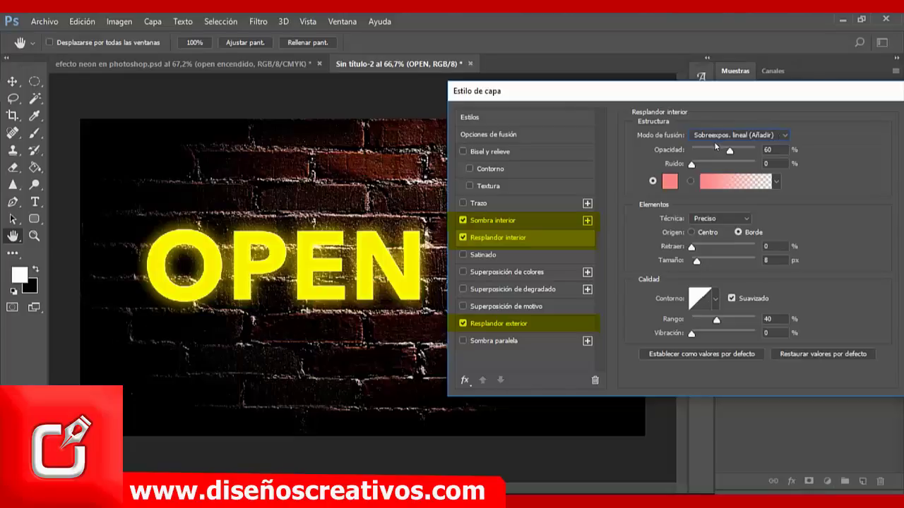
{"action": "mouse_move", "coordinate": [729, 150]}
{"action": "left_mouse_down"}
{"action": "mouse_move", "coordinate": [714, 152]}
{"action": "mouse_move", "coordinate": [730, 151]}
{"action": "left_mouse_up"}
- Set the inner glow colour to the pale yellow f5f17f, based on the text's yellow, and its technique to Preciso
{"action": "left_click", "coordinate": [673, 186]}
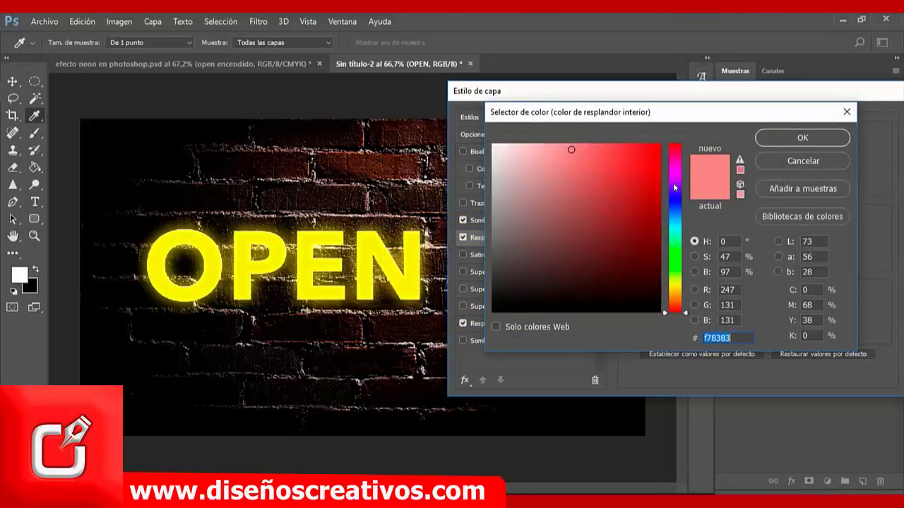
{"action": "left_click", "coordinate": [368, 244]}
{"action": "mouse_move", "coordinate": [600, 179]}
{"action": "left_mouse_down"}
{"action": "mouse_move", "coordinate": [619, 156]}
{"action": "mouse_move", "coordinate": [571, 149]}
{"action": "left_mouse_up"}
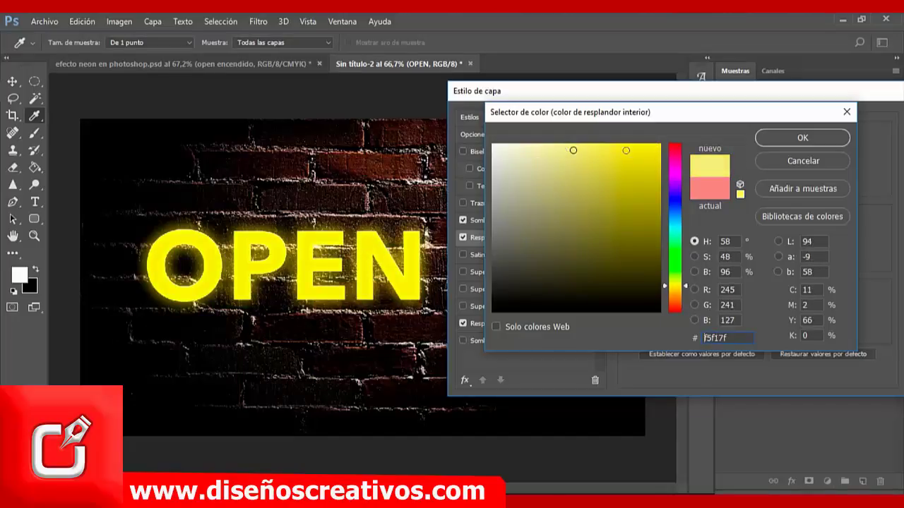
{"action": "left_click", "coordinate": [802, 137]}
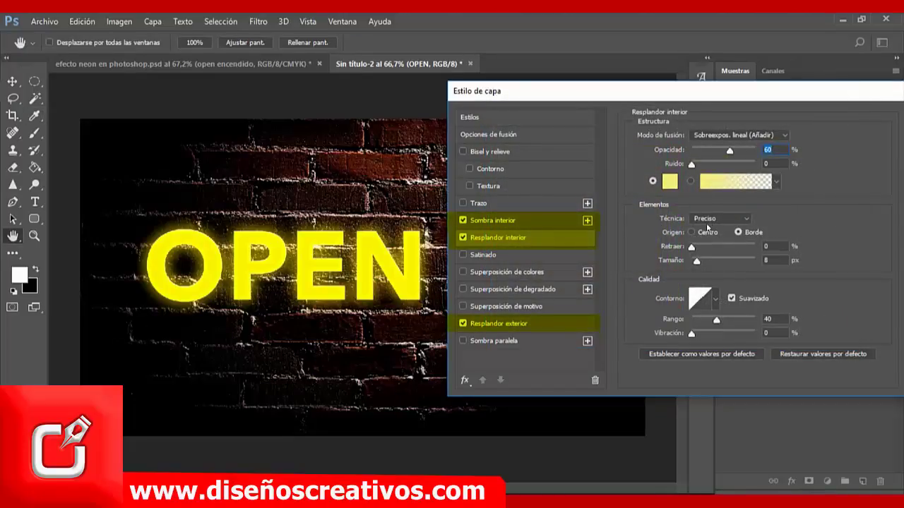
{"action": "left_click", "coordinate": [740, 219]}
{"action": "left_click", "coordinate": [706, 239]}
- Add a Bisel y relieve effect to OPEN with Inglete interior style, Redondeado technique, 500% depth, 7 px size, 40% highlight and 15% shadow opacity
{"action": "left_click", "coordinate": [530, 149]}
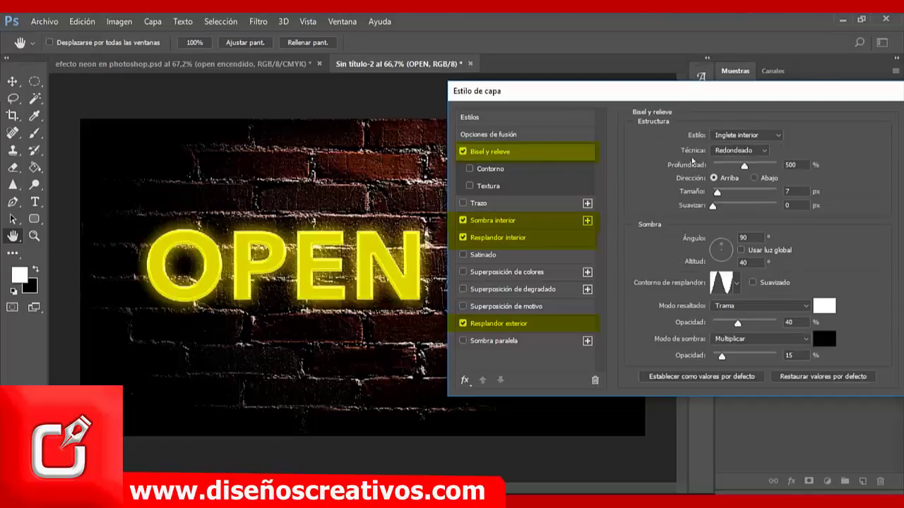
{"action": "left_click", "coordinate": [778, 141]}
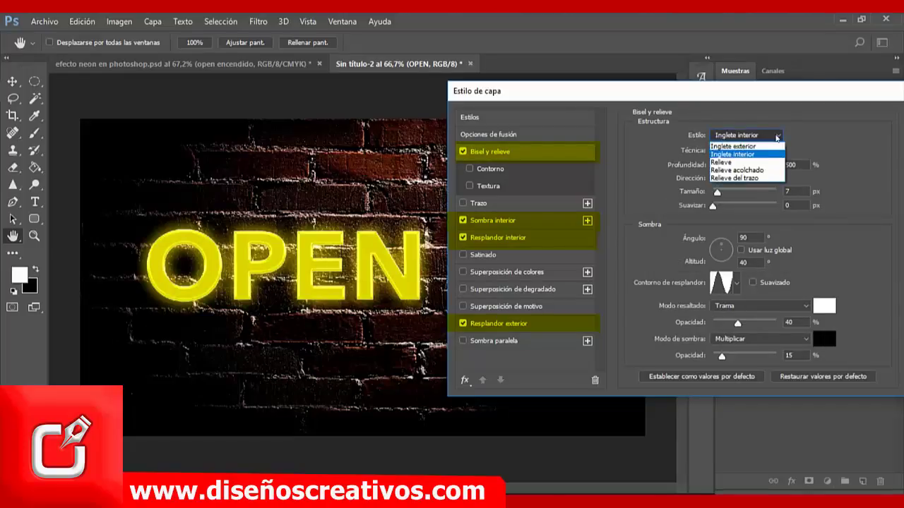
{"action": "left_click", "coordinate": [718, 150]}
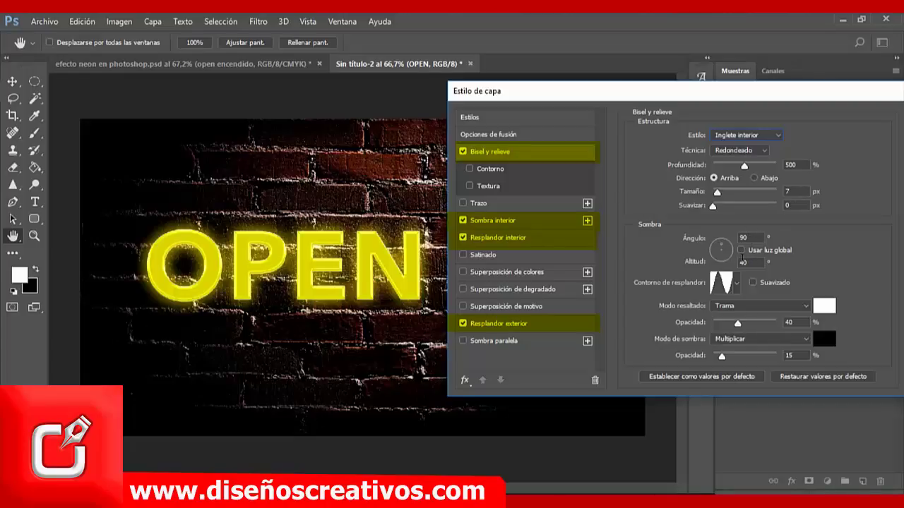
{"action": "left_click", "coordinate": [735, 281]}
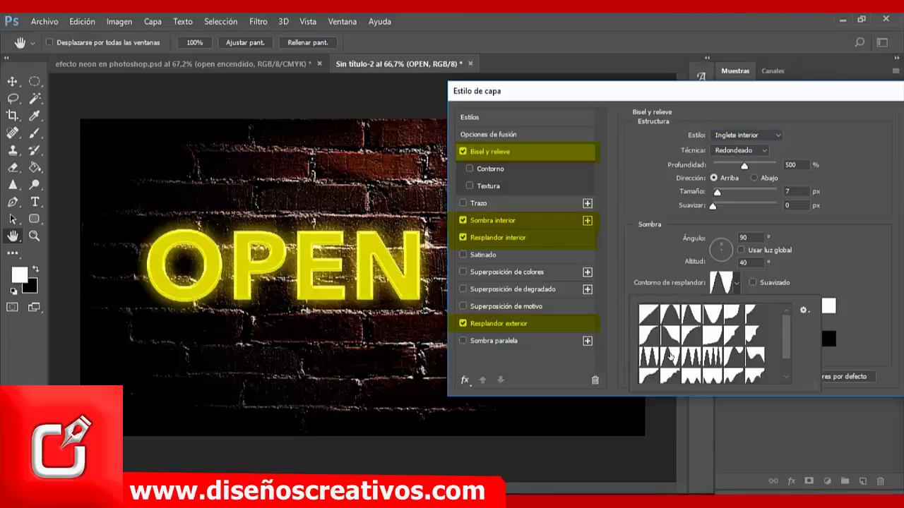
{"action": "left_click", "coordinate": [801, 261]}
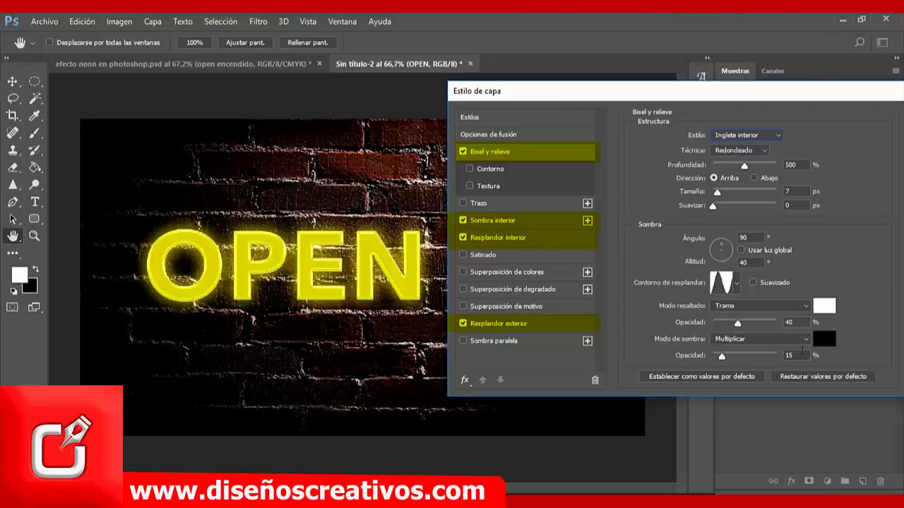
{"action": "left_click_drag", "start_coordinate": [791, 99], "coordinate": [628, 108]}
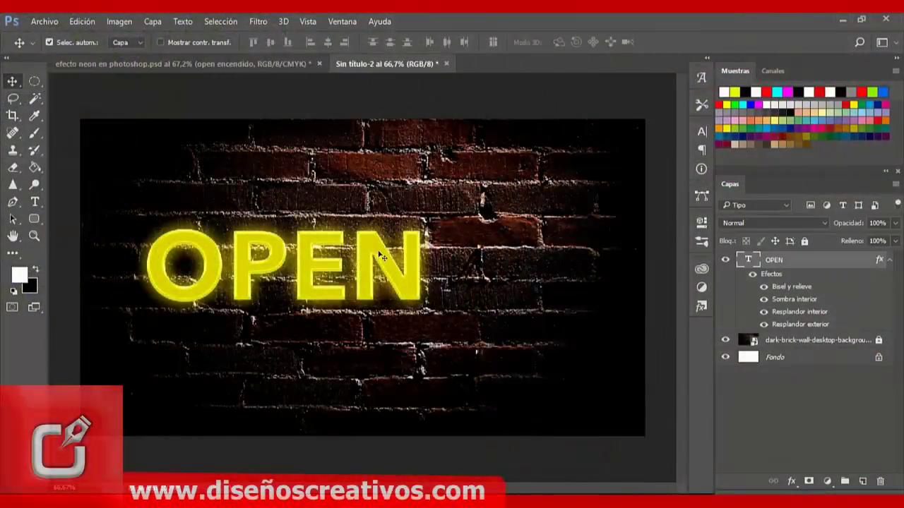
- Move the OPEN text to the upper middle of the brick wall and add the text "24/7" below it
{"action": "mouse_move", "coordinate": [380, 268]}
{"action": "left_mouse_down"}
{"action": "mouse_move", "coordinate": [423, 233]}
{"action": "mouse_move", "coordinate": [437, 233]}
{"action": "left_mouse_up"}
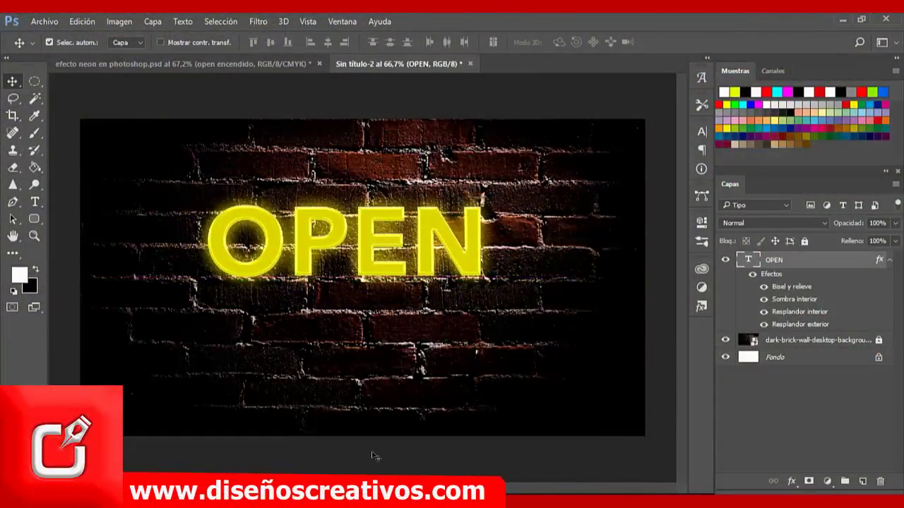
{"action": "left_click", "coordinate": [35, 203]}
{"action": "left_click", "coordinate": [318, 346]}
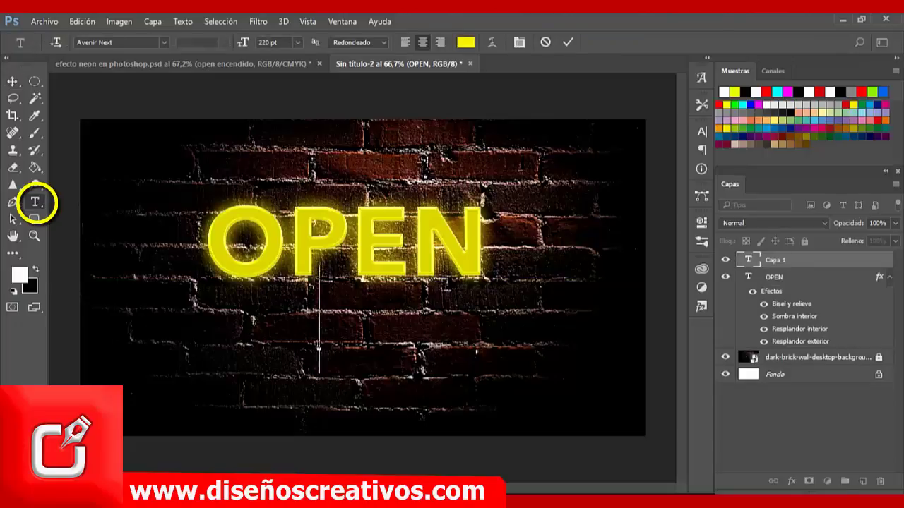
{"action": "type", "text": "3"}
{"action": "key", "text": "BackSpace"}
{"action": "type", "text": "24/7"}
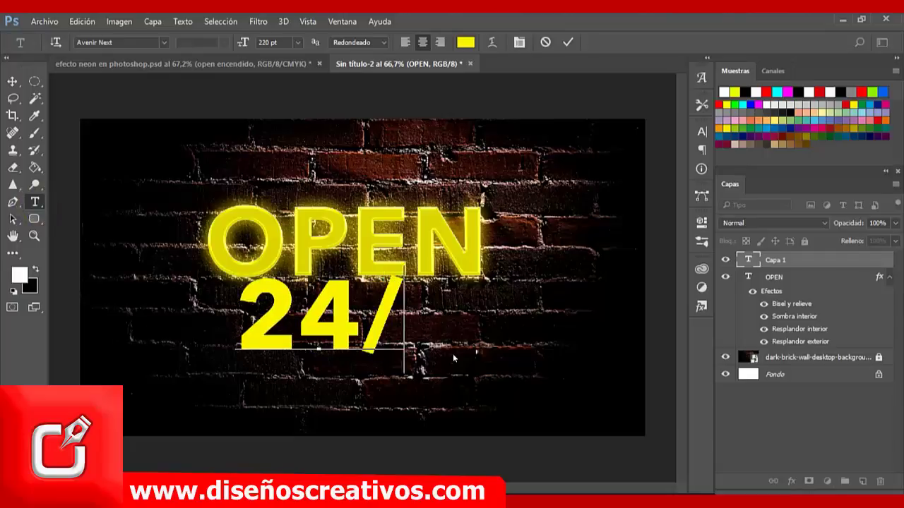
{"action": "left_click", "coordinate": [567, 41]}
- Scale the 24/7 text down to about 50% and place it centred below OPEN with a gap between them
{"action": "key", "text": "ctrl+t"}
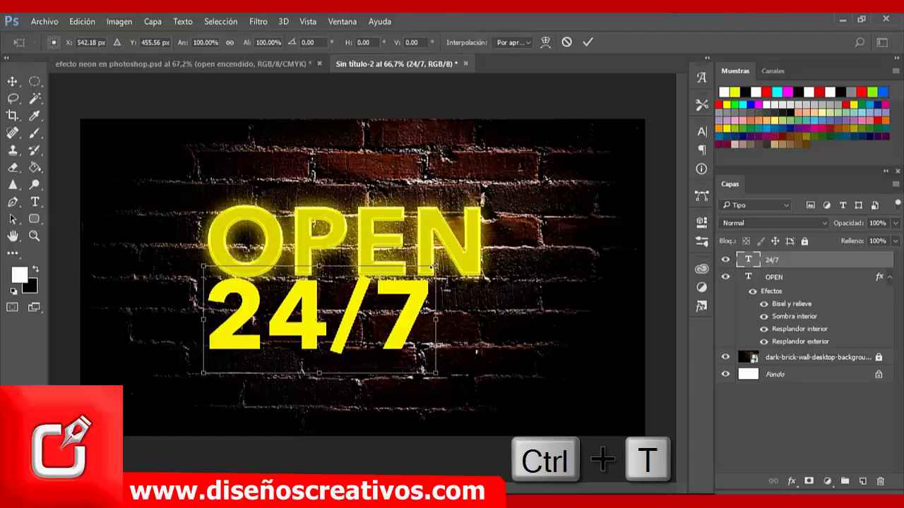
{"action": "left_click_drag", "start_coordinate": [432, 267], "coordinate": [393, 342]}
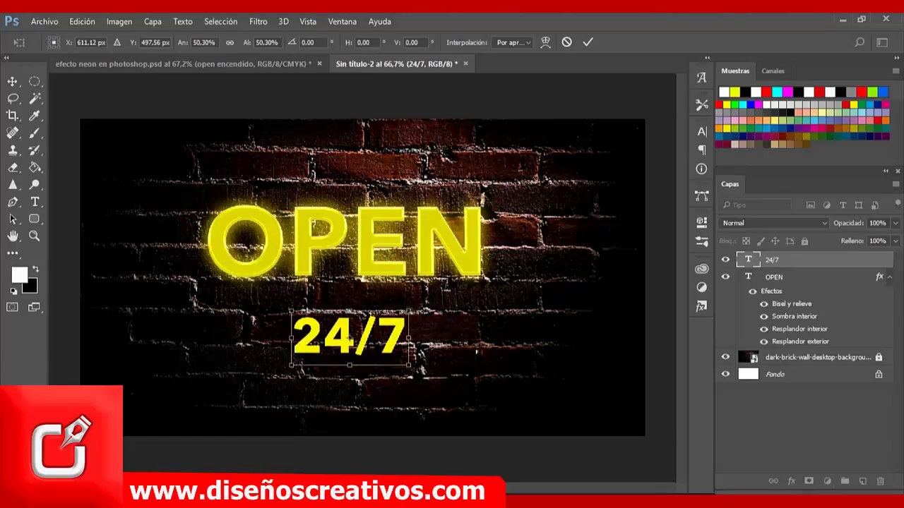
{"action": "left_click", "coordinate": [585, 43]}
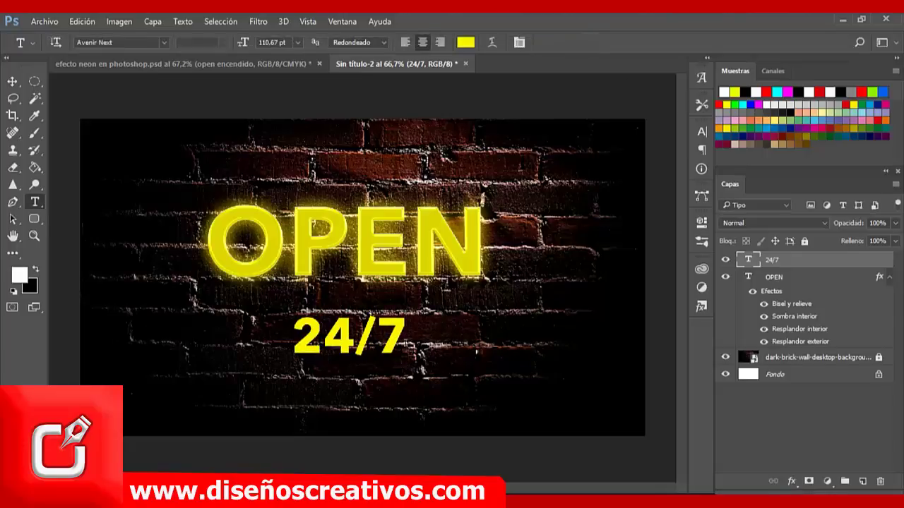
- Change the colour of the 24/7 text to magenta fe00c5
{"action": "left_click", "coordinate": [399, 330]}
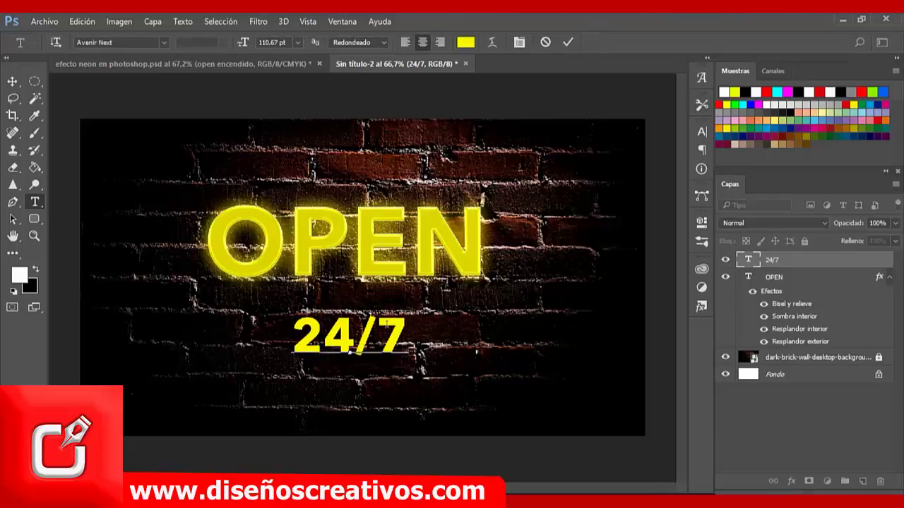
{"action": "left_click_drag", "start_coordinate": [399, 327], "coordinate": [292, 326]}
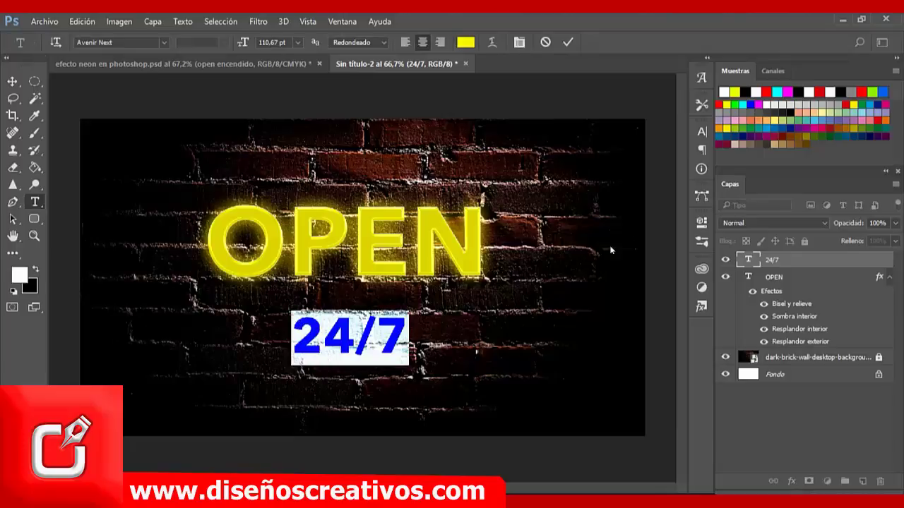
{"action": "left_click", "coordinate": [701, 132]}
{"action": "left_click", "coordinate": [671, 213]}
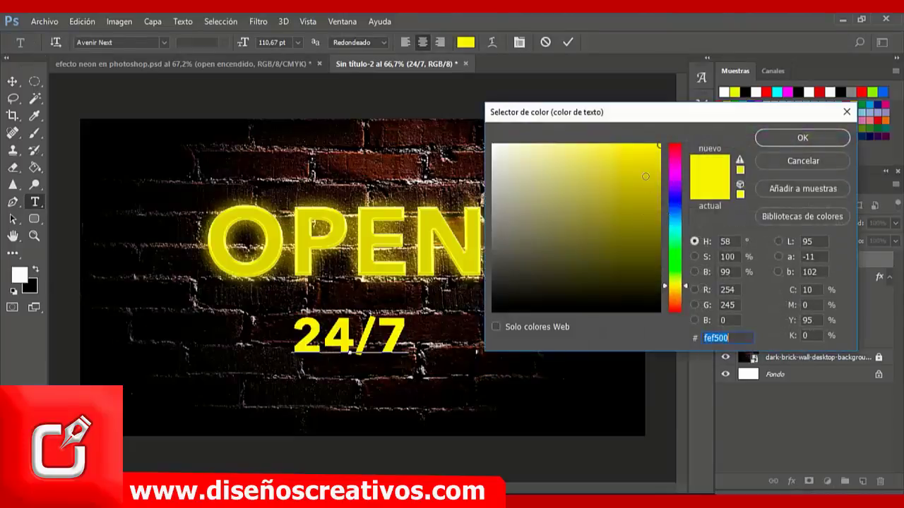
{"action": "left_click", "coordinate": [675, 168]}
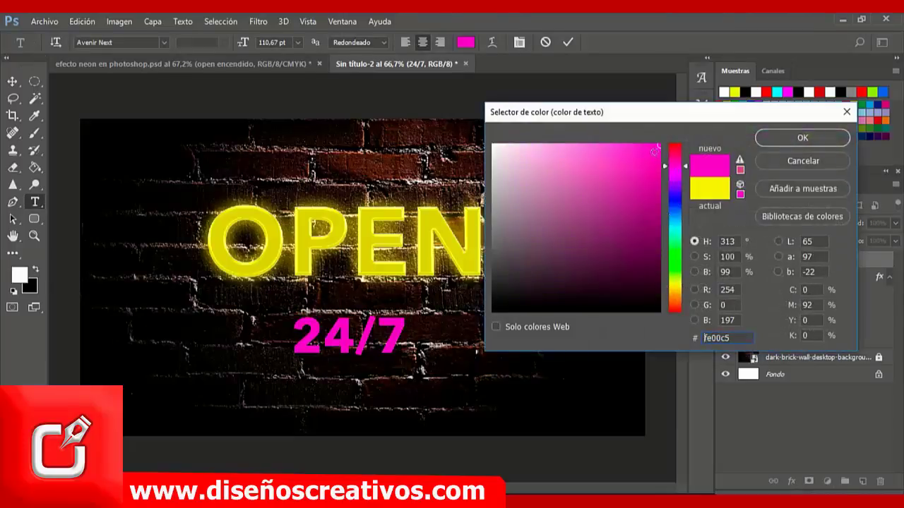
{"action": "left_click", "coordinate": [773, 138]}
{"action": "key", "text": "ctrl+Return"}
{"action": "key", "text": "v"}
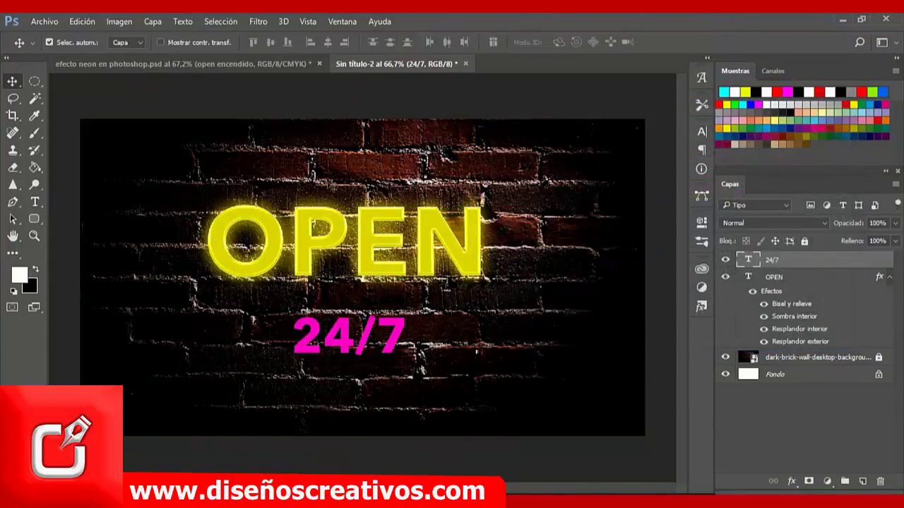
- Draw a rounded rectangle of about 756 × 357 px around the OPEN text with no fill
{"action": "left_click", "coordinate": [36, 219]}
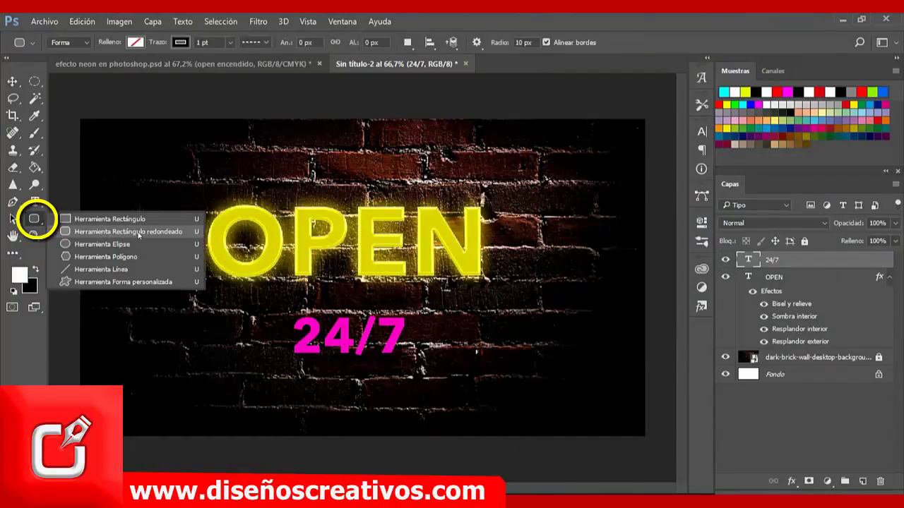
{"action": "left_click", "coordinate": [188, 232]}
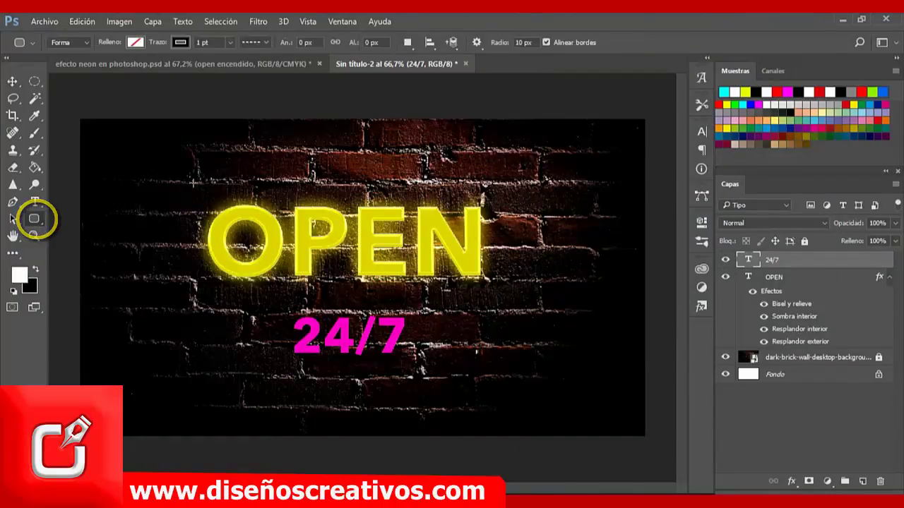
{"action": "left_click_drag", "start_coordinate": [181, 179], "coordinate": [510, 334]}
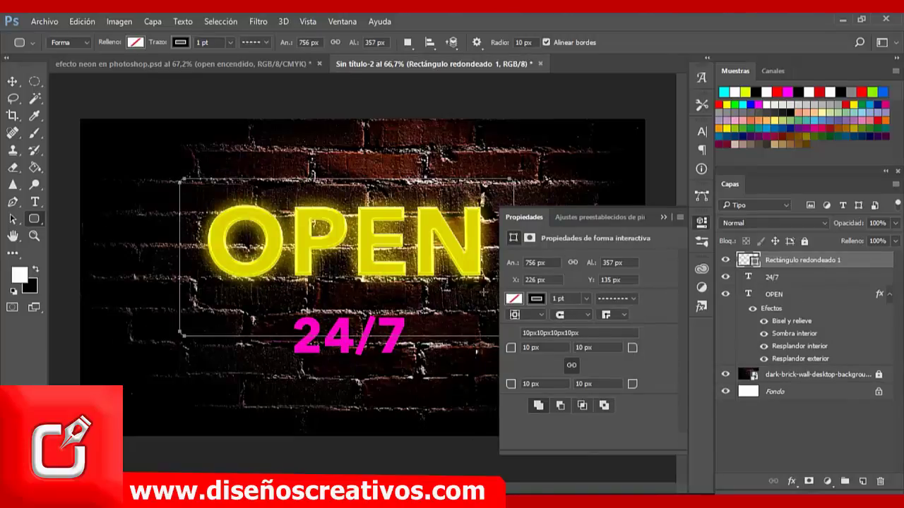
- Give the rounded rectangle a cyan stroke, 15 pt wide, with a solid line style
{"action": "left_click", "coordinate": [537, 299]}
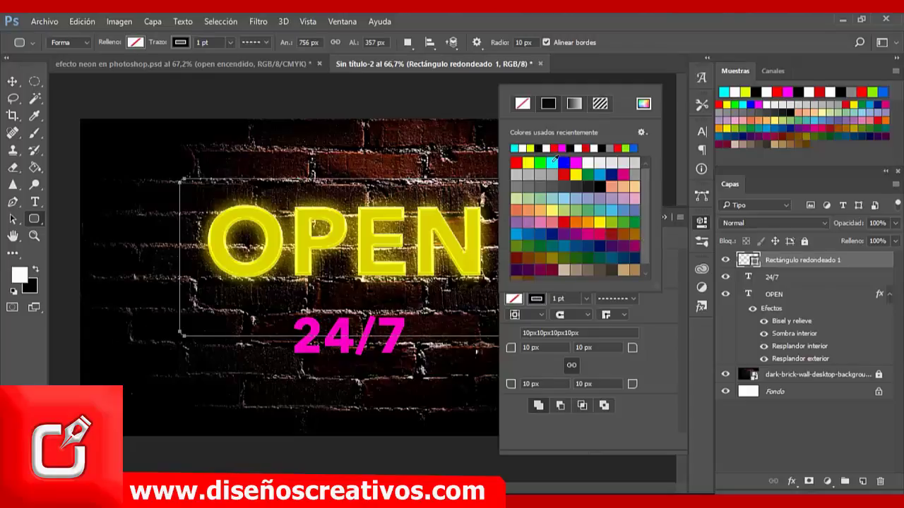
{"action": "left_click", "coordinate": [555, 160]}
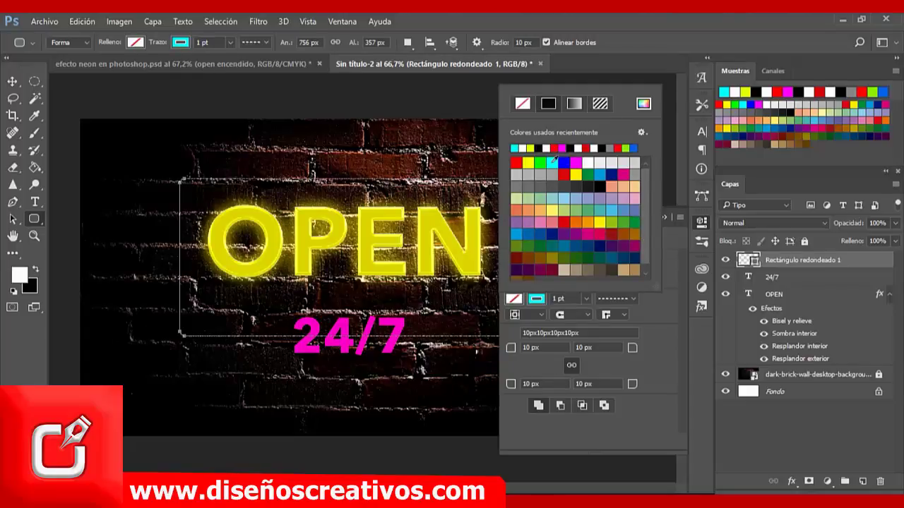
{"action": "left_click", "coordinate": [587, 299]}
{"action": "left_click_drag", "start_coordinate": [569, 299], "coordinate": [536, 298]}
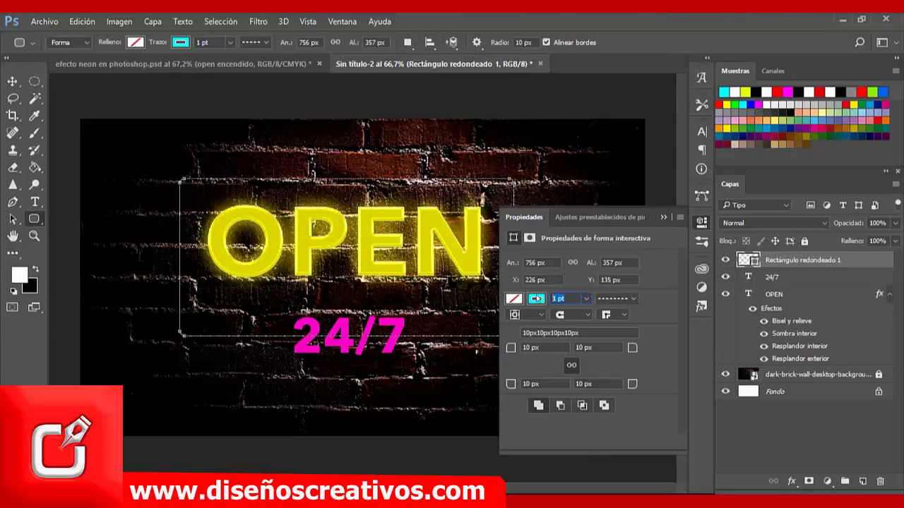
{"action": "type", "text": "15"}
{"action": "left_click", "coordinate": [632, 298]}
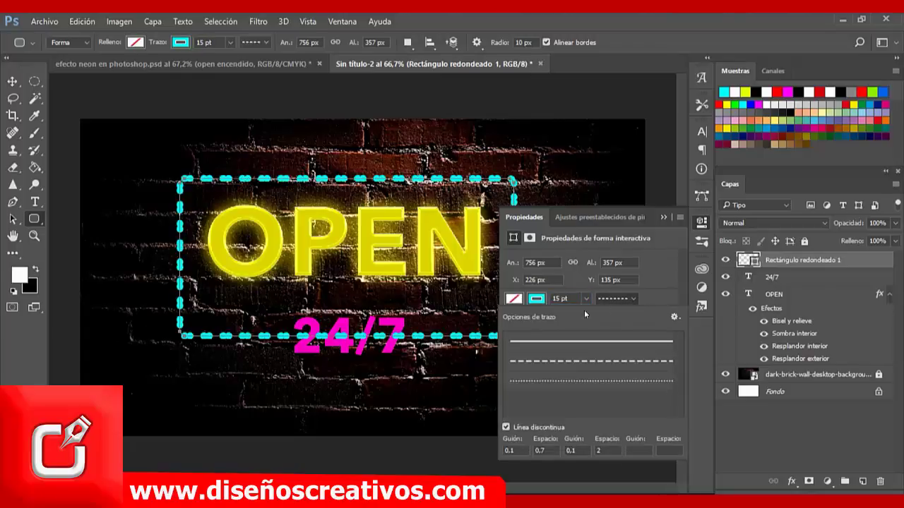
{"action": "left_click", "coordinate": [583, 342]}
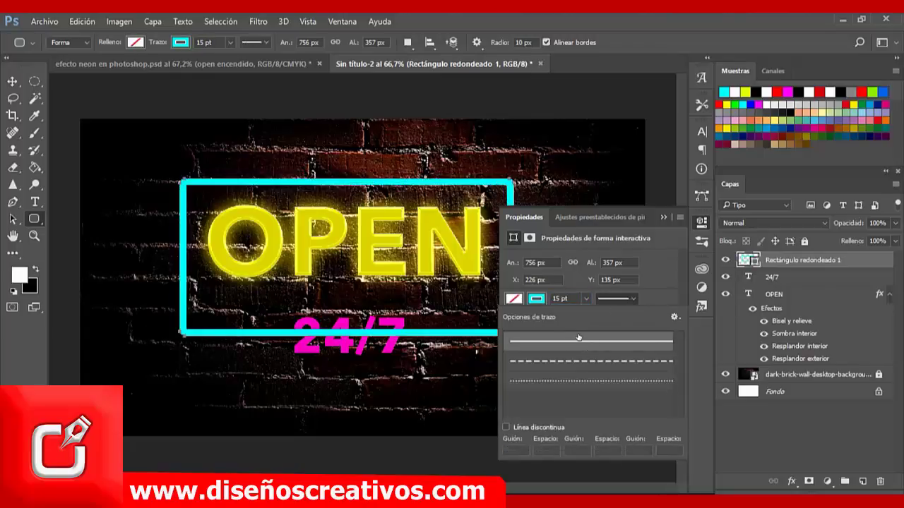
{"action": "left_click", "coordinate": [663, 294]}
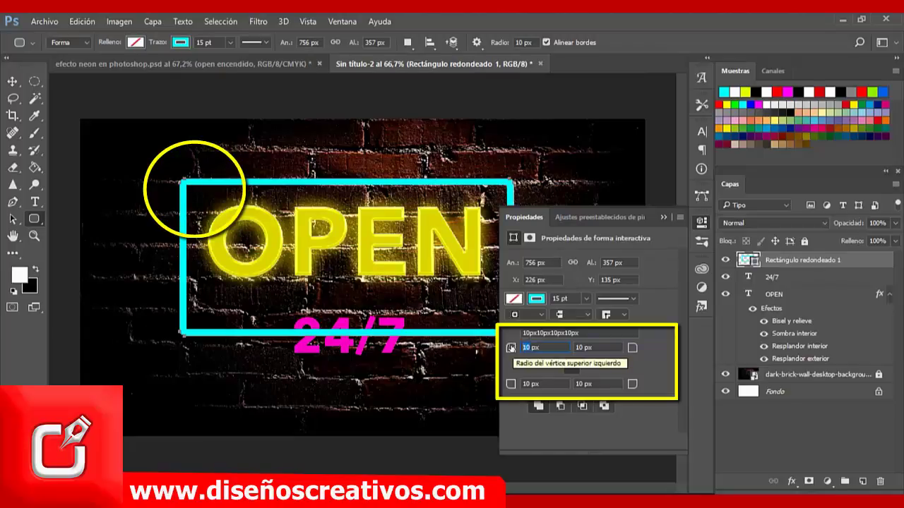
- Set all four corner radii of the rounded rectangle to 50 px
{"action": "type", "text": "50"}
{"action": "left_click", "coordinate": [620, 346]}
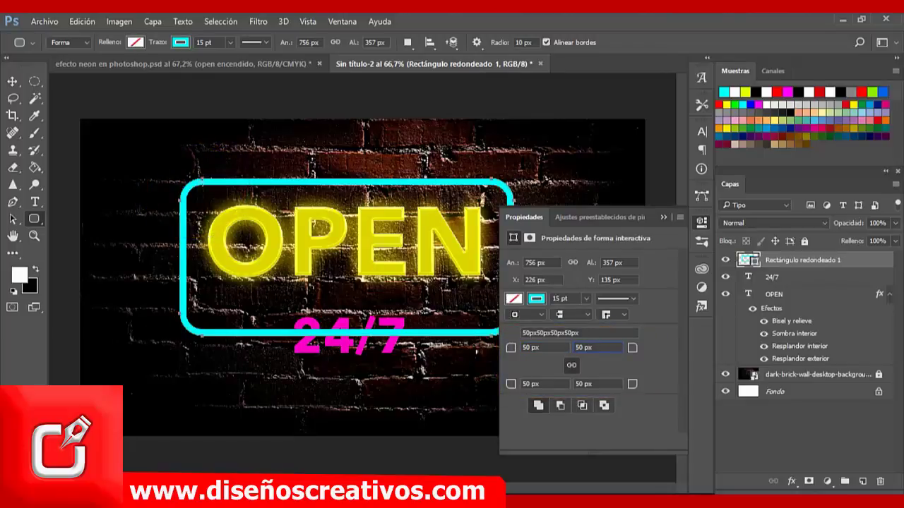
{"action": "left_click", "coordinate": [664, 217]}
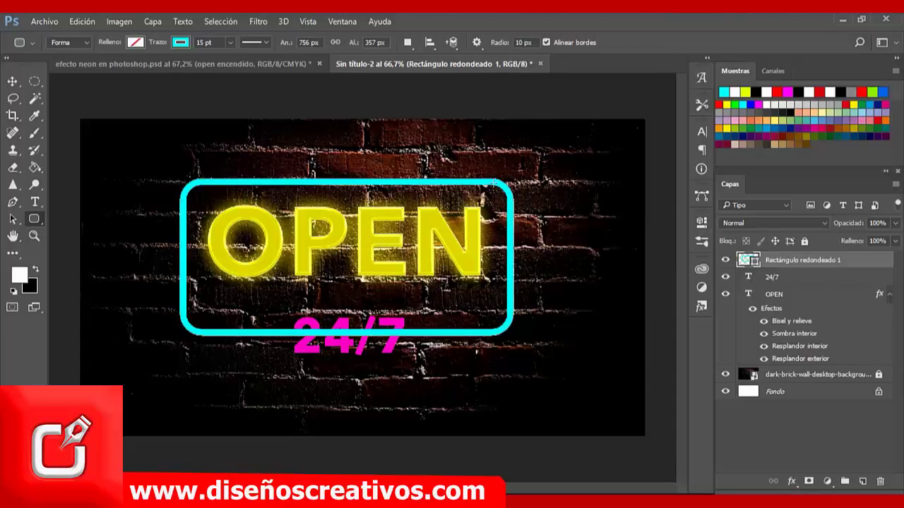
{"action": "left_click", "coordinate": [12, 81]}
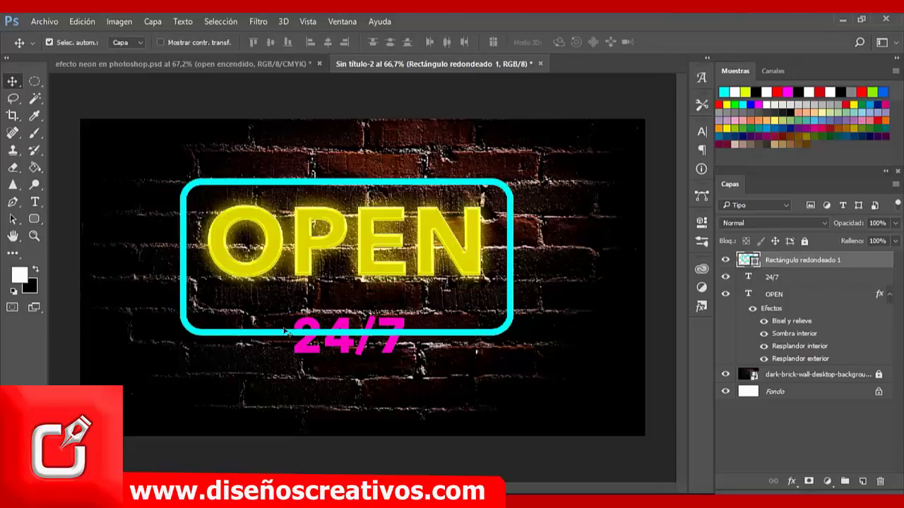
{"action": "left_click", "coordinate": [341, 347]}
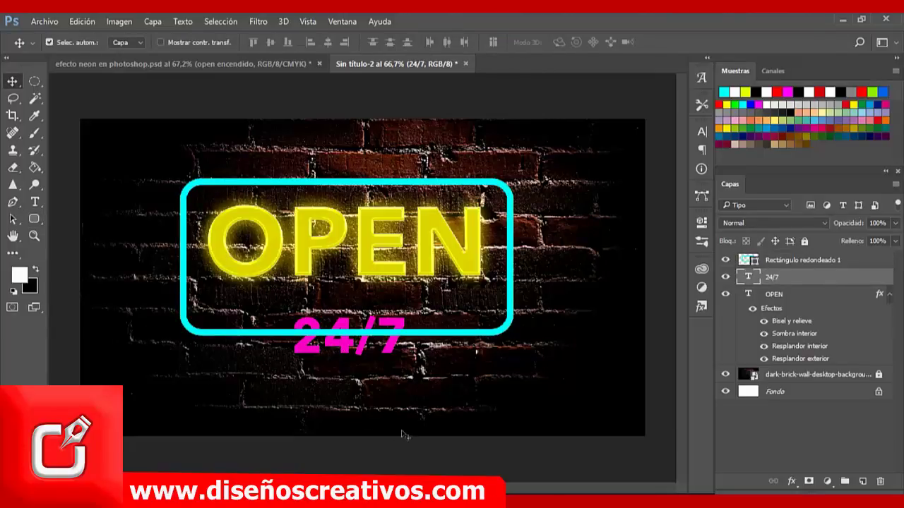
{"action": "left_click", "coordinate": [537, 326]}
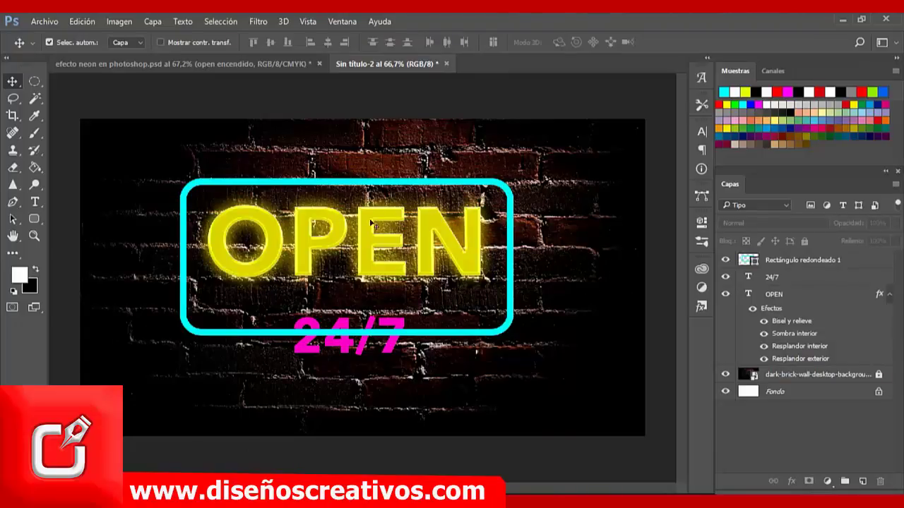
- Copy the OPEN layer's effects to the 24/7 text layer and to the rounded rectangle layer
{"action": "left_click", "coordinate": [806, 295]}
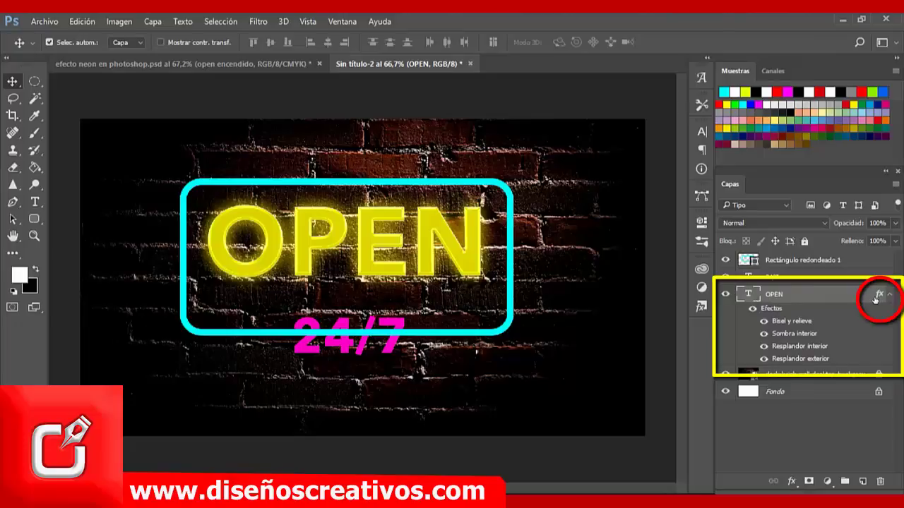
{"action": "key", "text": "alt"}
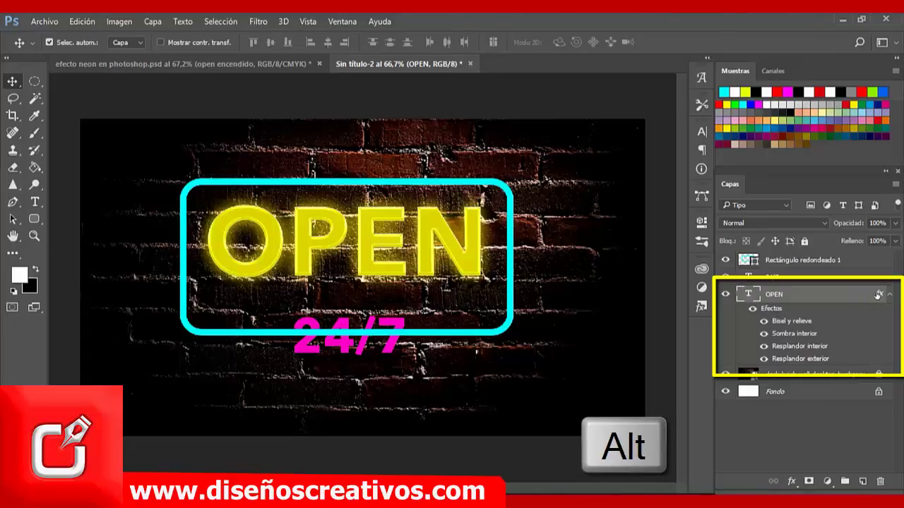
{"action": "left_click_drag", "start_coordinate": [878, 295], "coordinate": [872, 279]}
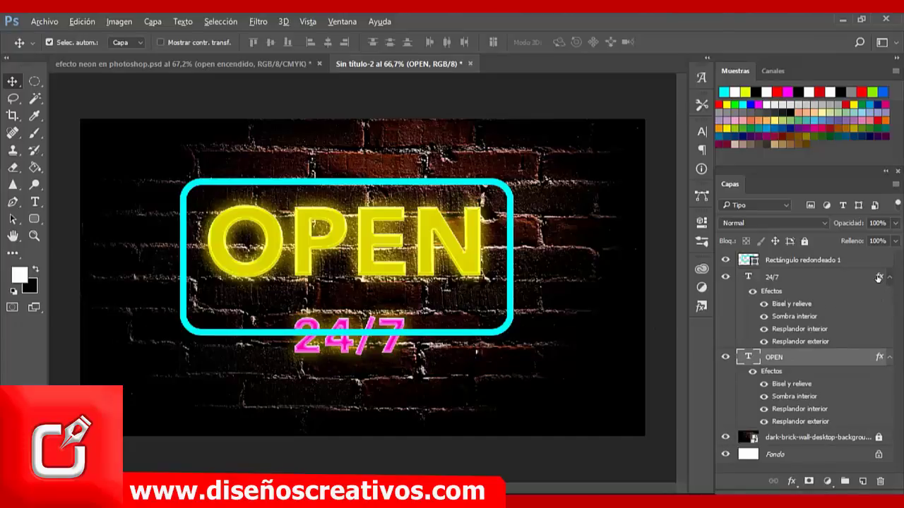
{"action": "left_click_drag", "start_coordinate": [878, 277], "coordinate": [851, 261]}
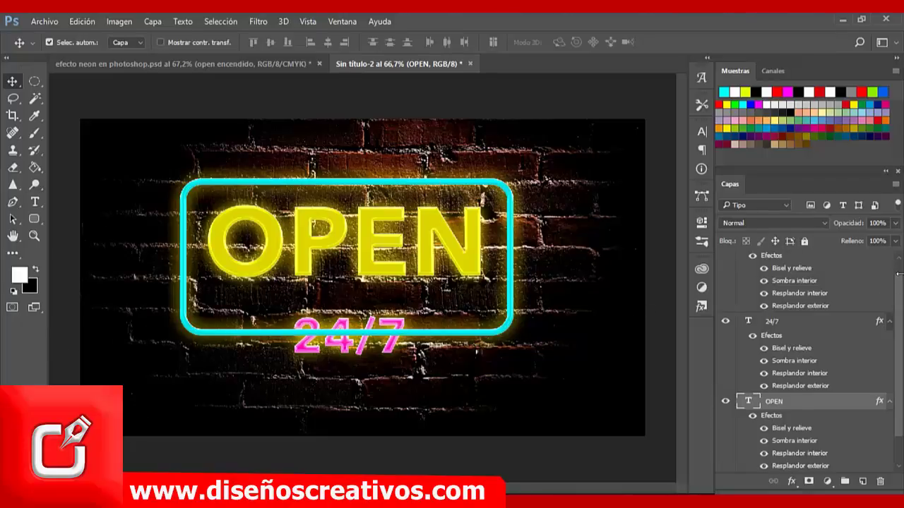
- Change the outer glow color of the rounded rectangle layer to cyan
{"action": "left_click_drag", "start_coordinate": [900, 286], "coordinate": [900, 264]}
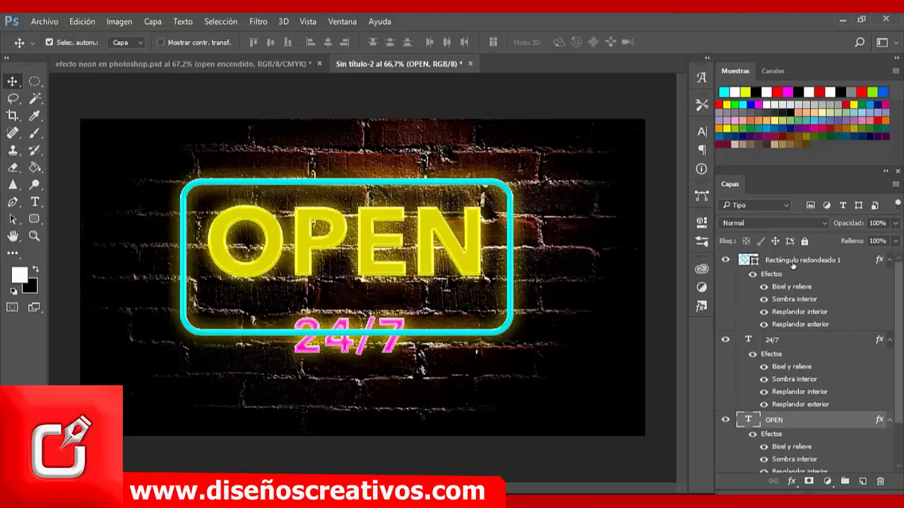
{"action": "left_click", "coordinate": [792, 264]}
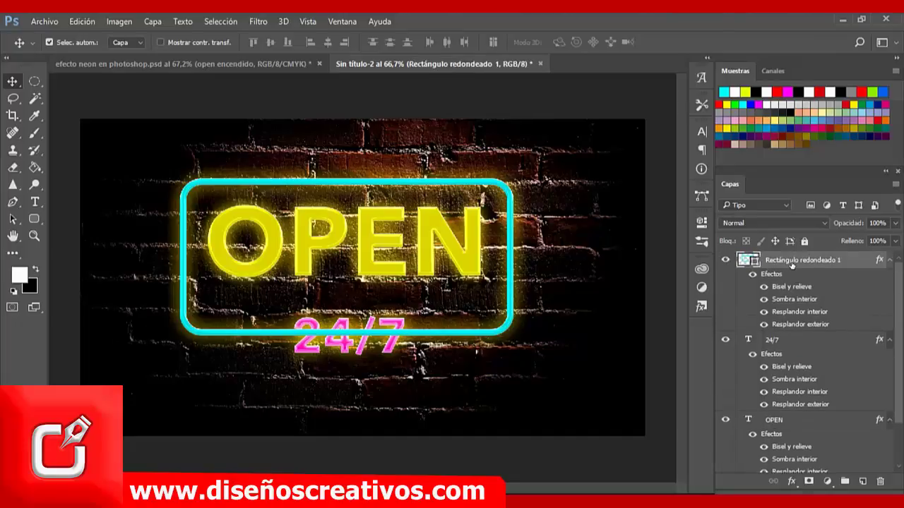
{"action": "double_click", "coordinate": [786, 324]}
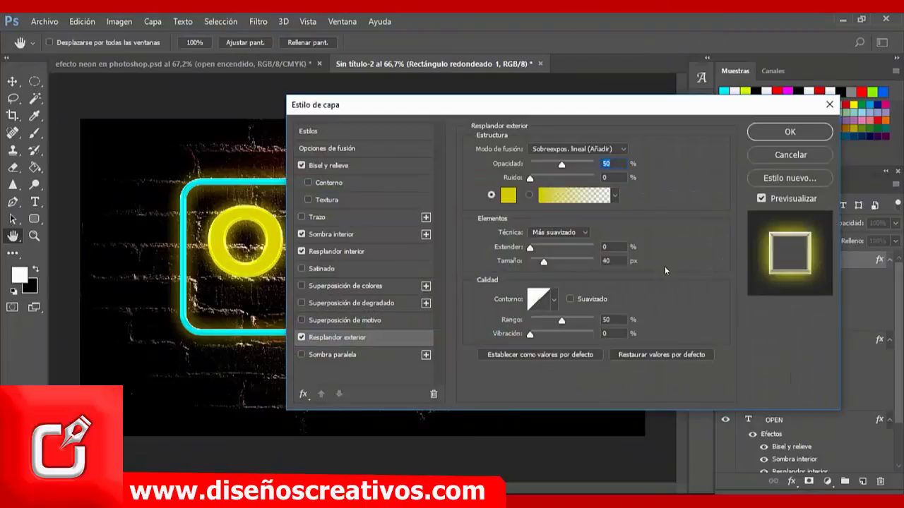
{"action": "left_click_drag", "start_coordinate": [439, 104], "coordinate": [625, 92]}
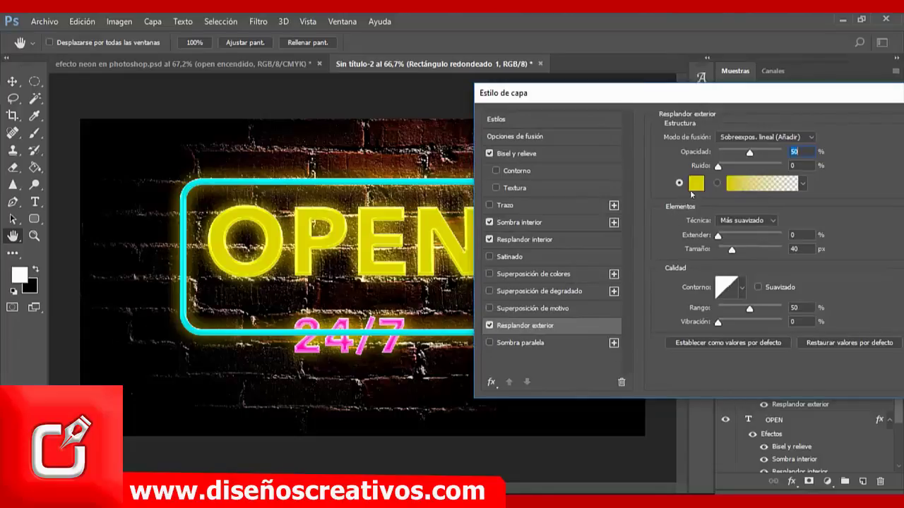
{"action": "left_click", "coordinate": [695, 184]}
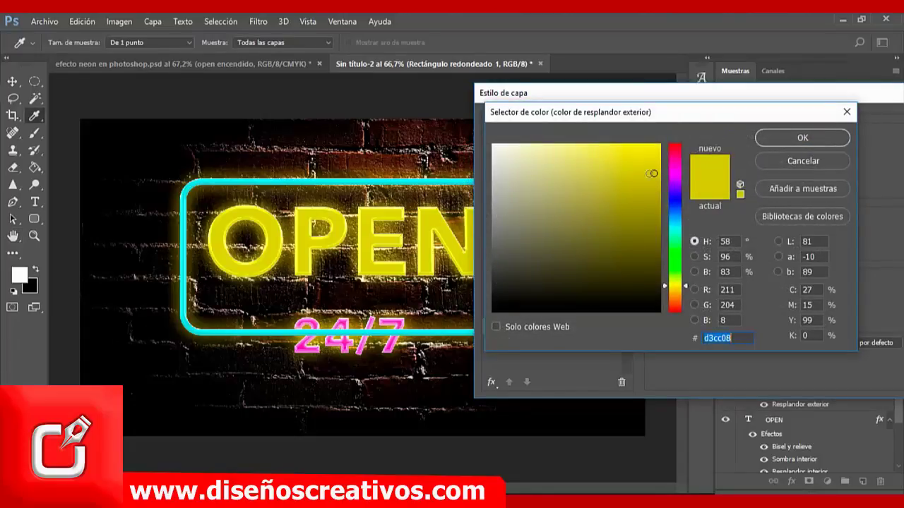
{"action": "left_click_drag", "start_coordinate": [676, 221], "coordinate": [675, 226]}
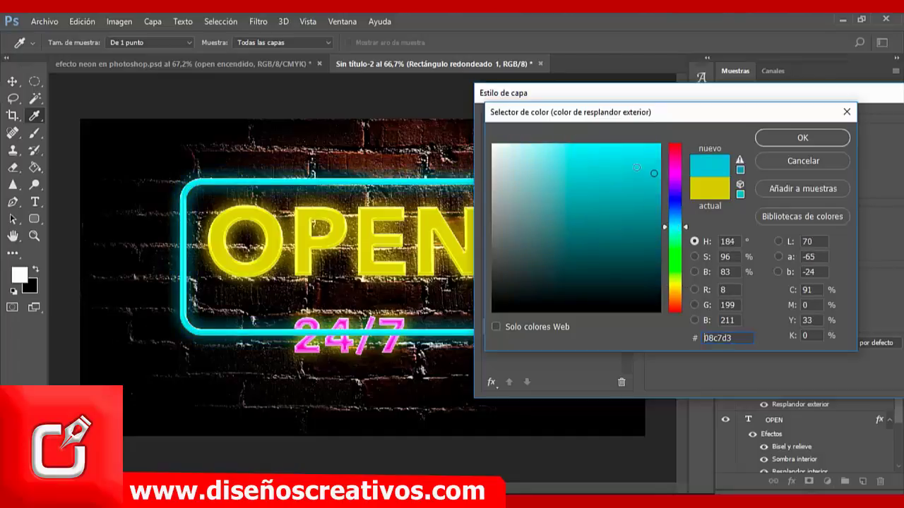
{"action": "mouse_move", "coordinate": [634, 157]}
{"action": "left_mouse_down"}
{"action": "mouse_move", "coordinate": [653, 168]}
{"action": "mouse_move", "coordinate": [652, 186]}
{"action": "mouse_move", "coordinate": [658, 170]}
{"action": "left_mouse_up"}
{"action": "left_click", "coordinate": [780, 139]}
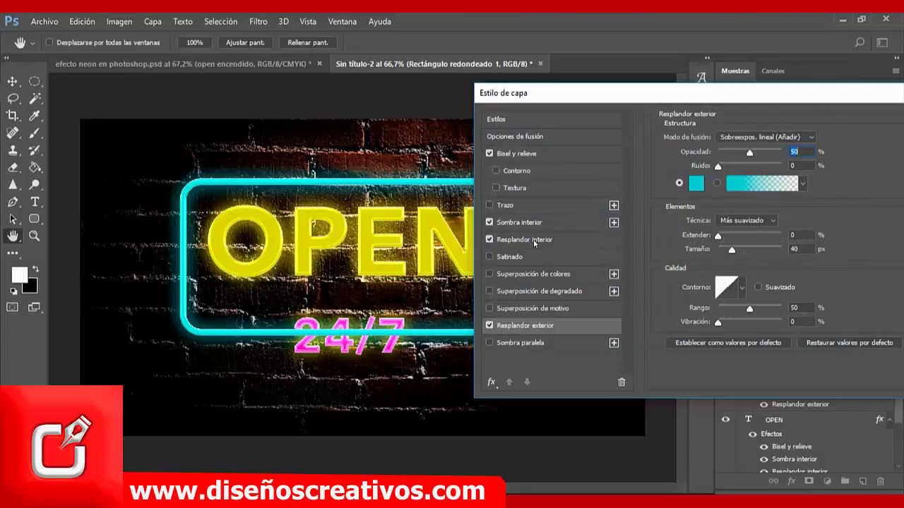
- Change the rounded rectangle's inner glow color to cyan #7ff4f5 and apply the layer style
{"action": "left_click", "coordinate": [518, 240]}
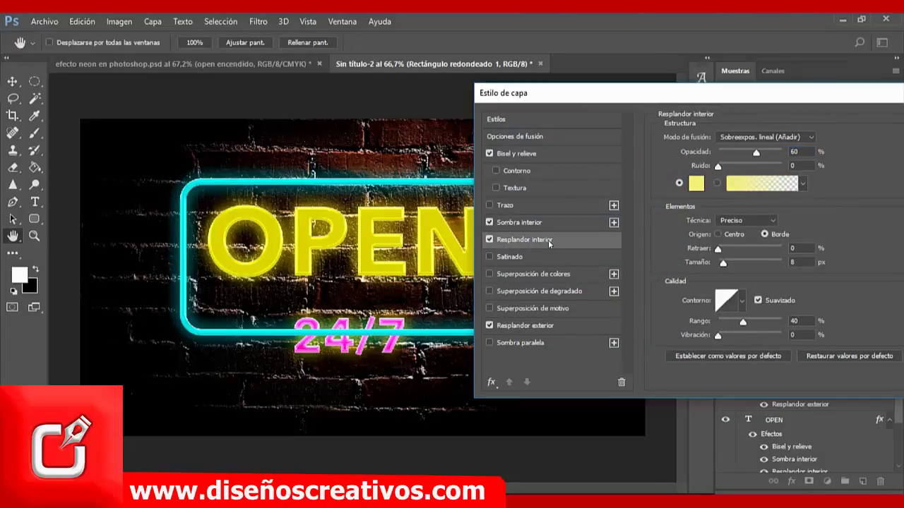
{"action": "left_click", "coordinate": [696, 184]}
{"action": "left_click", "coordinate": [675, 229]}
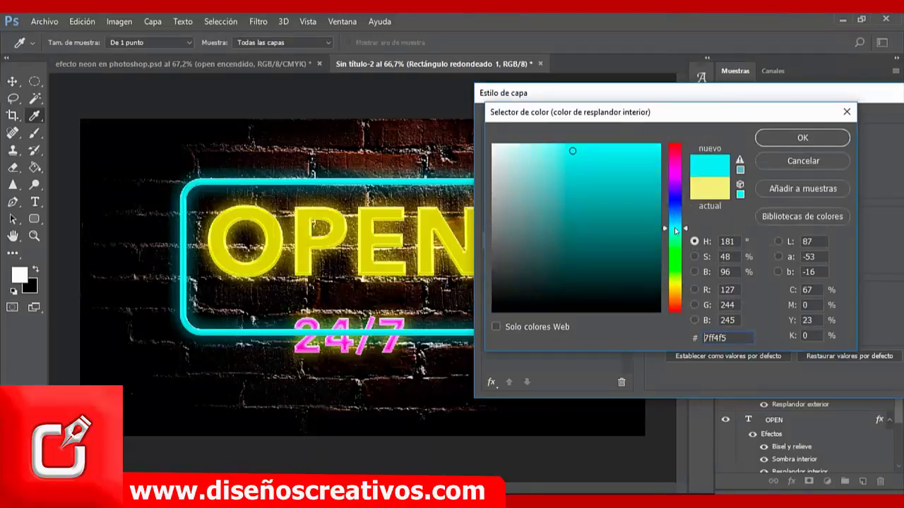
{"action": "left_click", "coordinate": [790, 140]}
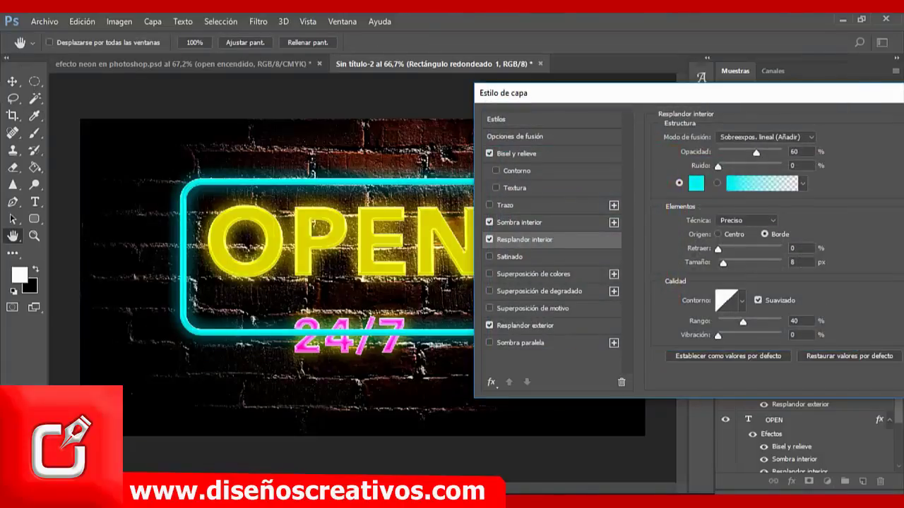
{"action": "left_click_drag", "start_coordinate": [867, 101], "coordinate": [658, 102]}
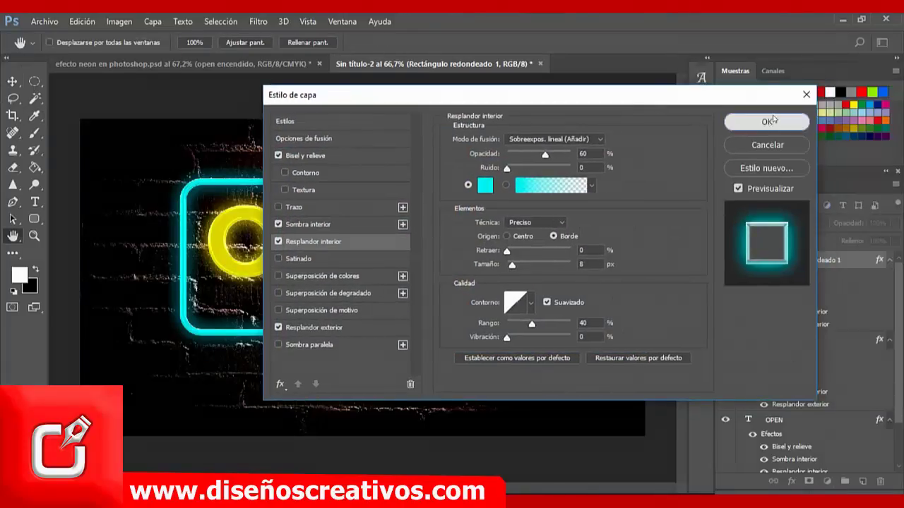
{"action": "left_click", "coordinate": [776, 121]}
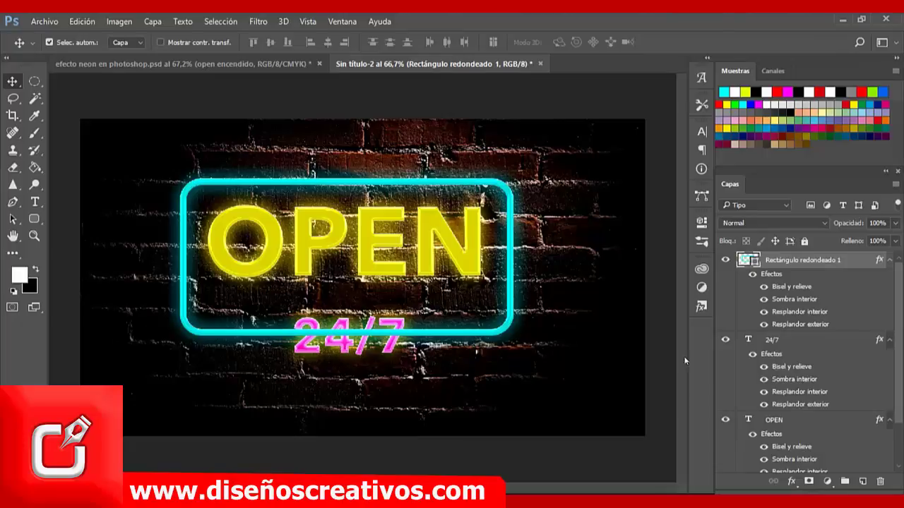
- Change the outer glow color of the 24/7 text layer to magenta
{"action": "left_click", "coordinate": [823, 339]}
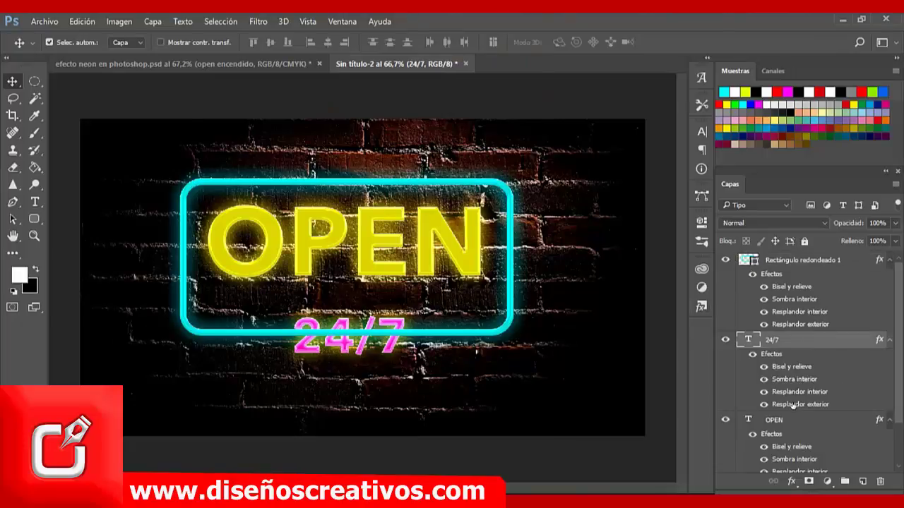
{"action": "double_click", "coordinate": [793, 406]}
{"action": "left_click_drag", "start_coordinate": [564, 96], "coordinate": [763, 81]}
{"action": "left_click", "coordinate": [679, 173]}
{"action": "left_click", "coordinate": [674, 171]}
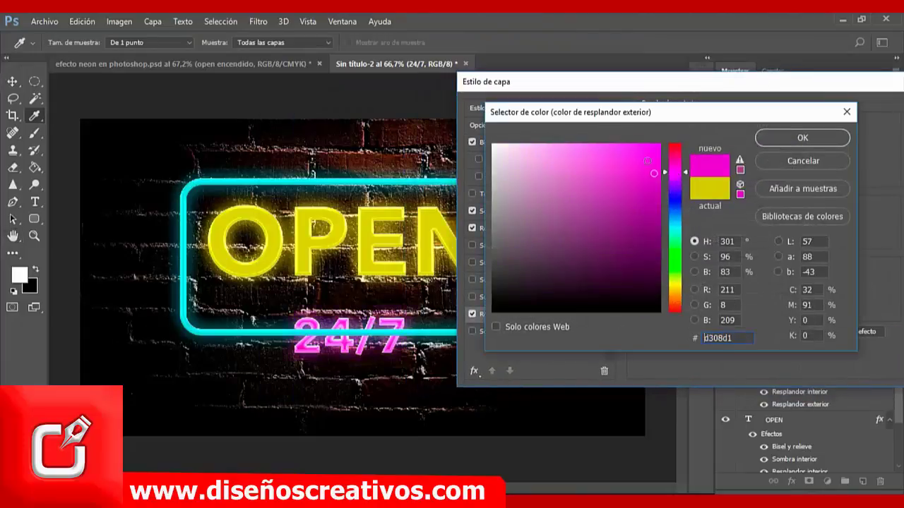
{"action": "left_click", "coordinate": [647, 161]}
{"action": "left_click", "coordinate": [796, 140]}
- Change the 24/7 text's inner glow color to pink #f57ff4 and apply the layer style
{"action": "left_click", "coordinate": [549, 227]}
{"action": "left_click", "coordinate": [678, 172]}
{"action": "left_click", "coordinate": [678, 172]}
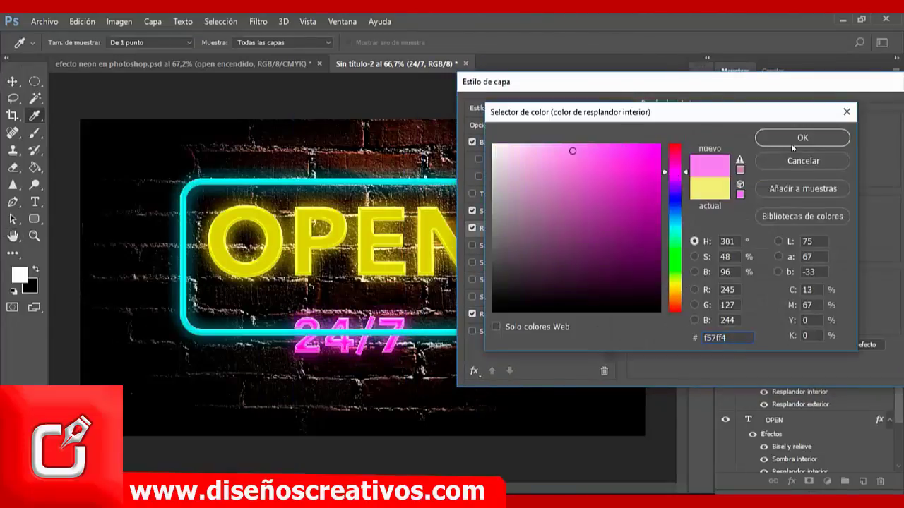
{"action": "left_click", "coordinate": [792, 144]}
{"action": "key", "text": "Return"}
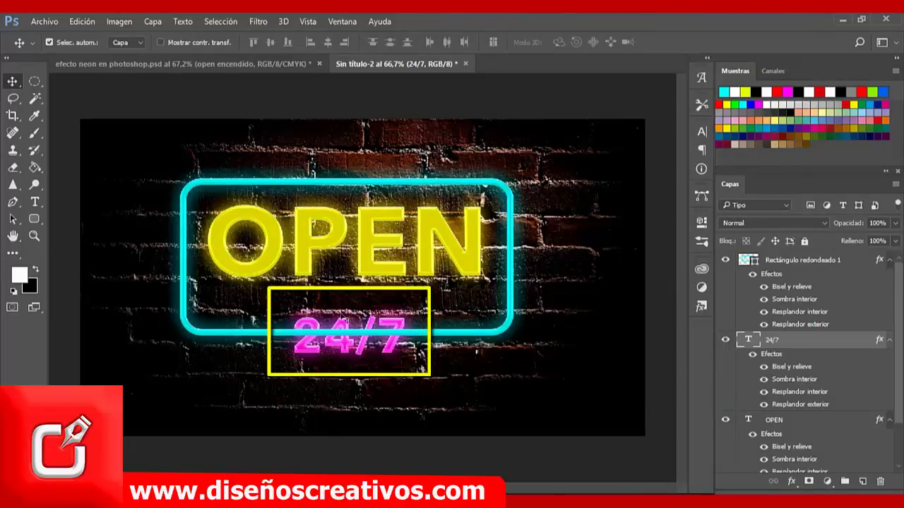
- Add a layer mask to the rounded rectangle and brush black over the part of the frame that crosses the 24/7 text
{"action": "left_click", "coordinate": [811, 264]}
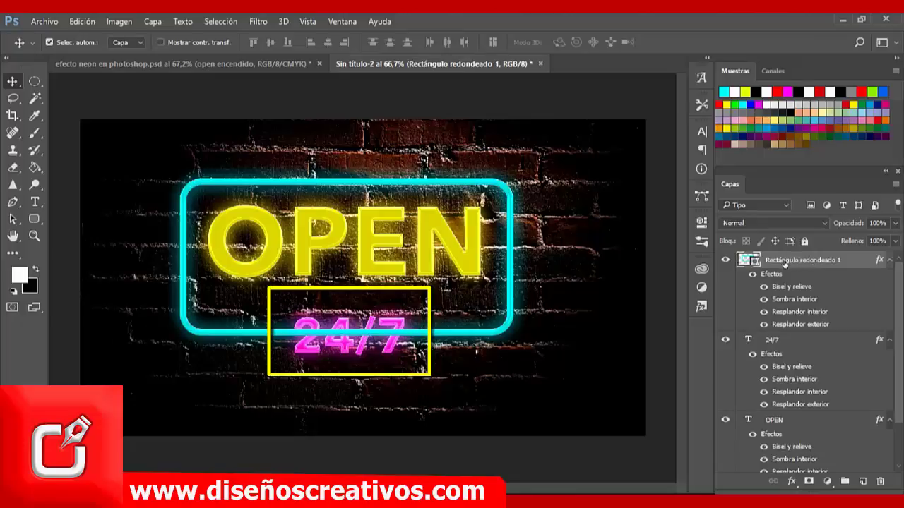
{"action": "left_click", "coordinate": [808, 483]}
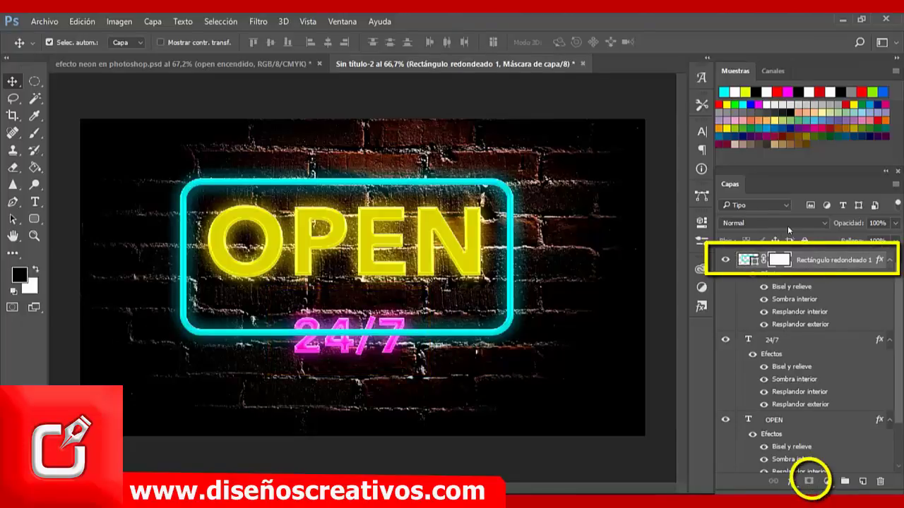
{"action": "left_click", "coordinate": [35, 134]}
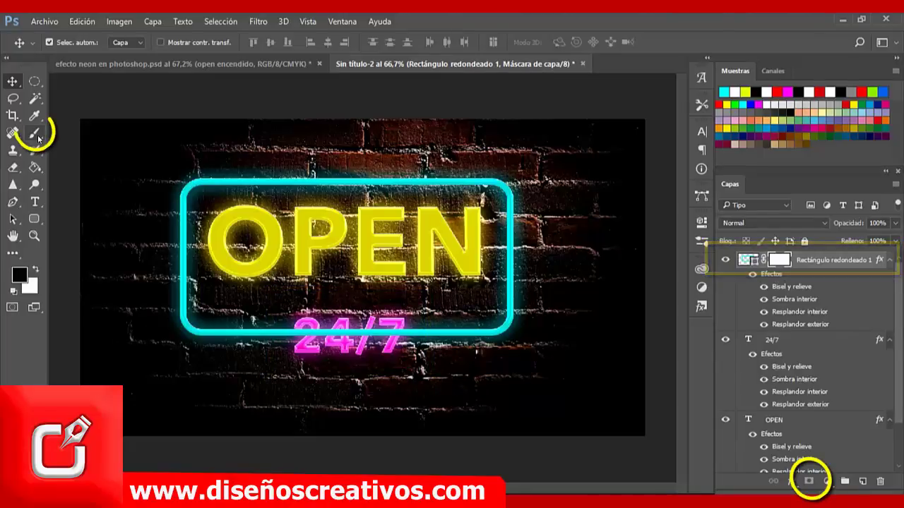
{"action": "left_click", "coordinate": [19, 274]}
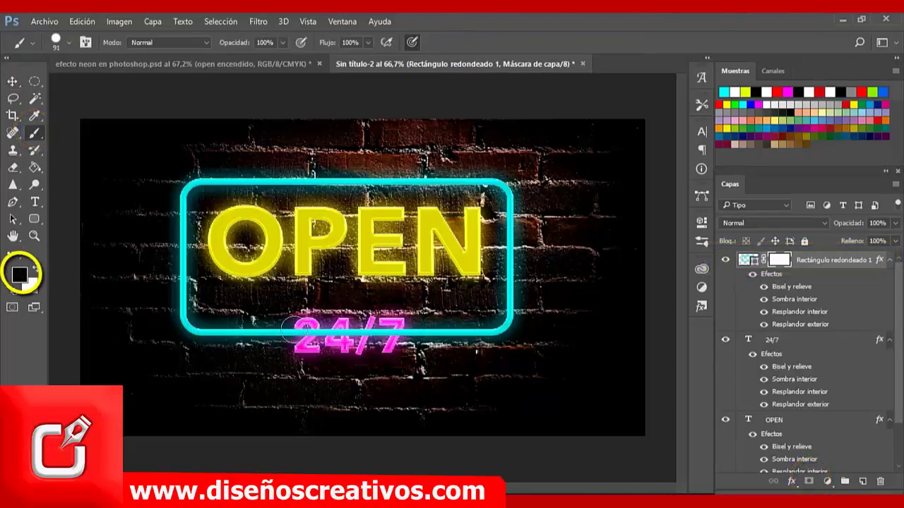
{"action": "left_click", "coordinate": [304, 329]}
{"action": "left_click_drag", "start_coordinate": [311, 331], "coordinate": [409, 330]}
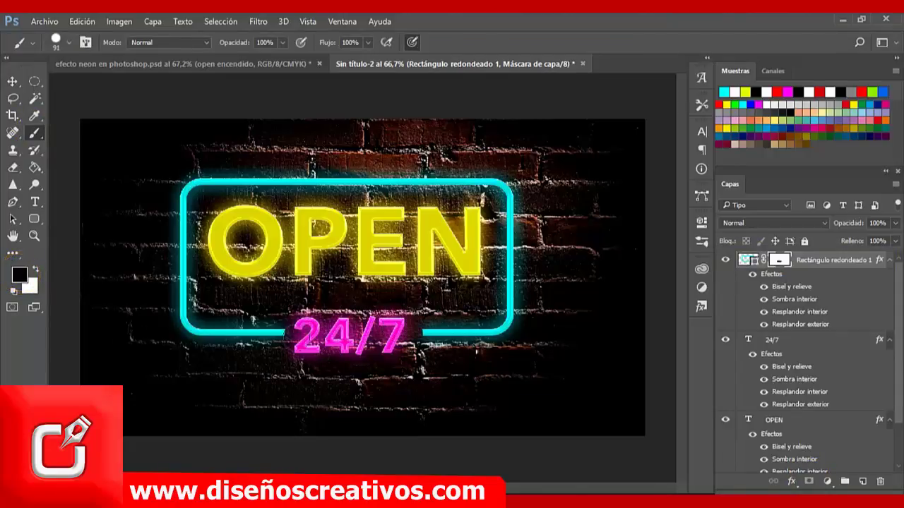
{"action": "left_click", "coordinate": [298, 329]}
{"action": "left_click", "coordinate": [293, 328]}
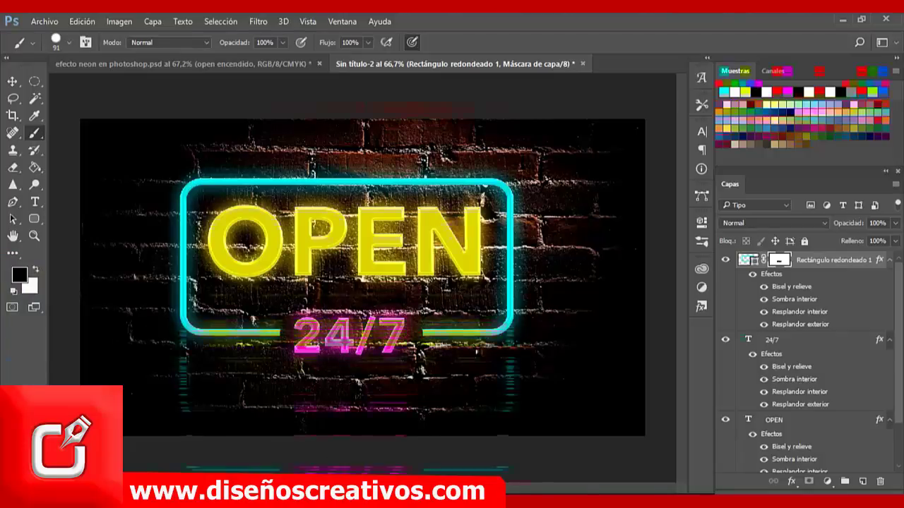
- Nudge the OPEN text slightly down so it sits centered between the frame's upper edge and the 24/7 text
{"action": "key", "text": "v"}
{"action": "left_click", "coordinate": [400, 391]}
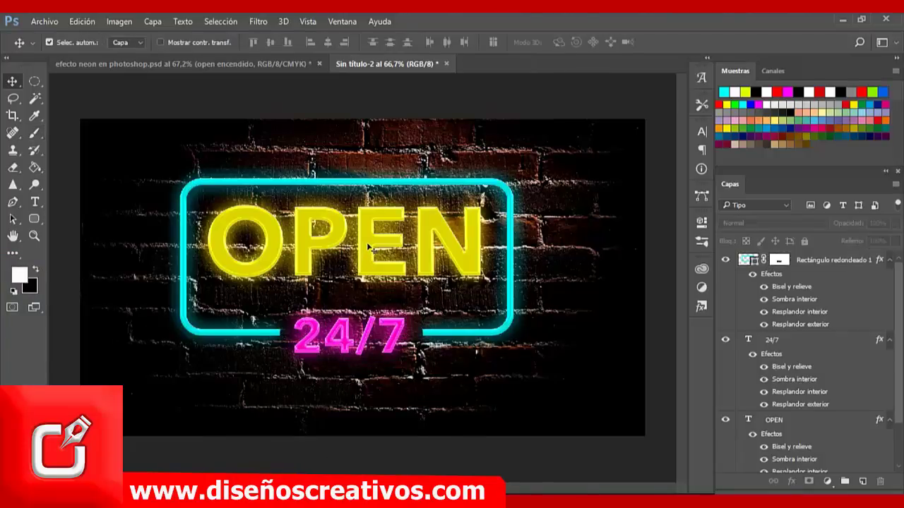
{"action": "left_click", "coordinate": [376, 246]}
{"action": "left_click", "coordinate": [780, 422]}
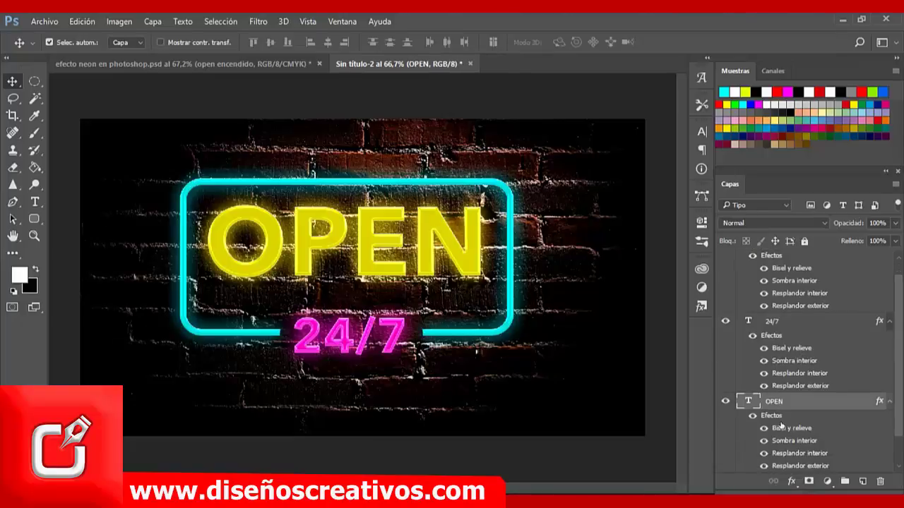
{"action": "key", "text": "Down"}
{"action": "key", "text": "Down"}
{"action": "key", "text": "Down"}
{"action": "key", "text": "Down"}
{"action": "key", "text": "Down"}
{"action": "key", "text": "Down"}
{"action": "key", "text": "Down"}
{"action": "key", "text": "Down"}
{"action": "key", "text": "Down"}
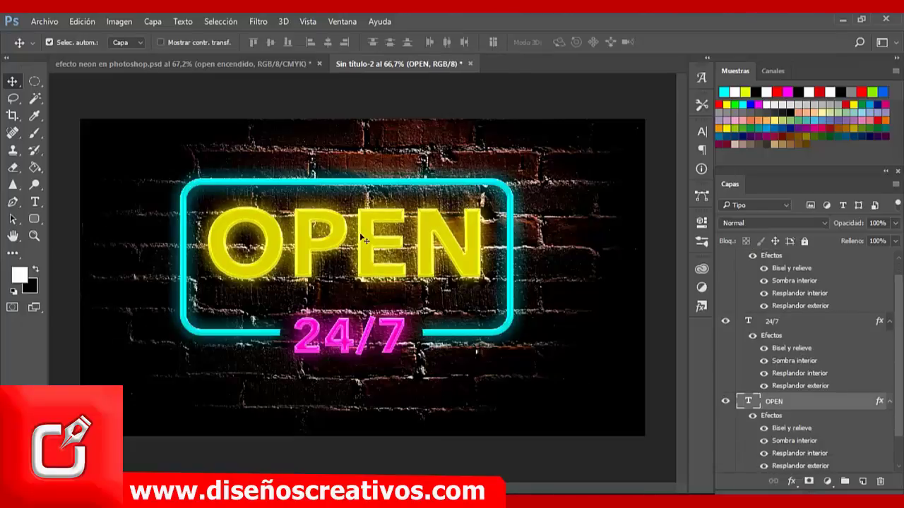
{"action": "key", "text": "Down"}
{"action": "key", "text": "Down"}
{"action": "key", "text": "Down"}
{"action": "key", "text": "Down"}
{"action": "key", "text": "Down"}
{"action": "key", "text": "Down"}
{"action": "key", "text": "Down"}
{"action": "key", "text": "Down"}
{"action": "key", "text": "Down"}
{"action": "key", "text": "Down"}
{"action": "key", "text": "Down"}
{"action": "key", "text": "Down"}
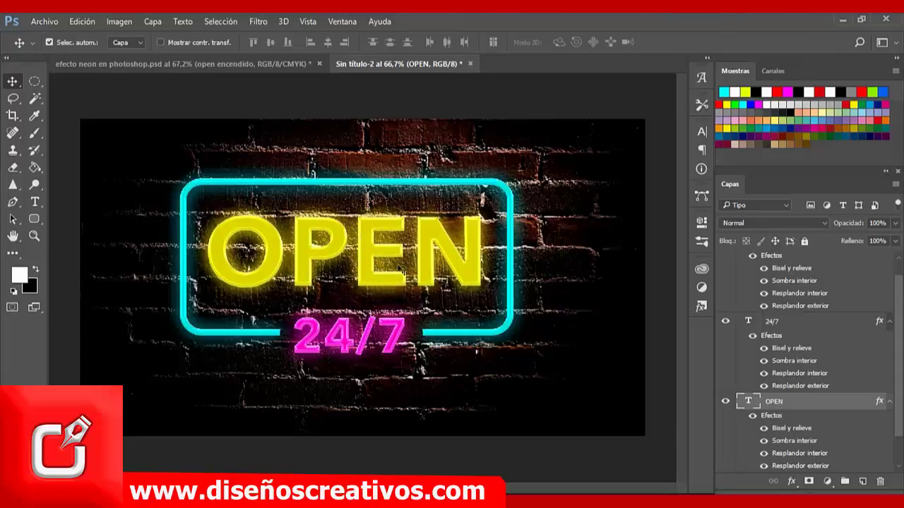
{"action": "left_click", "coordinate": [550, 332]}
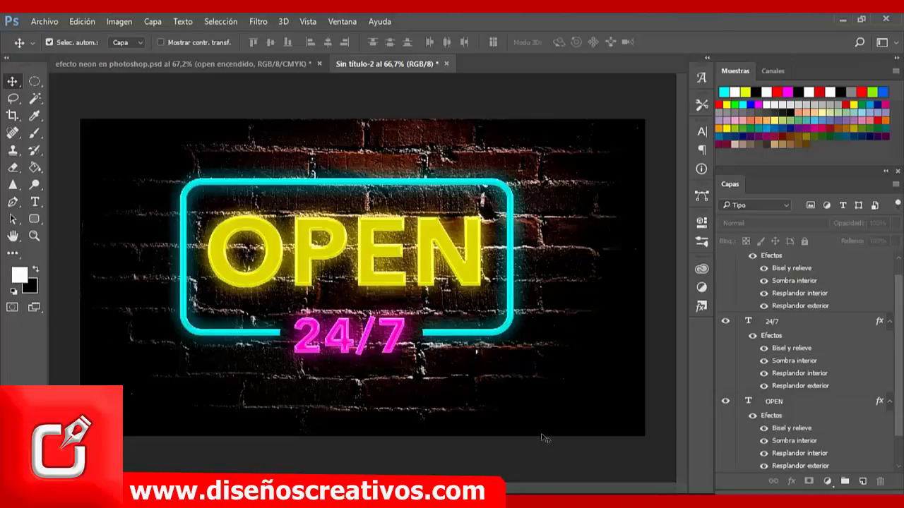
- Collapse the effects lists of the rounded rectangle, 24/7 and OPEN layers
{"action": "scroll", "coordinate": [781, 367], "scroll_direction": "up", "scroll_amount": 1}
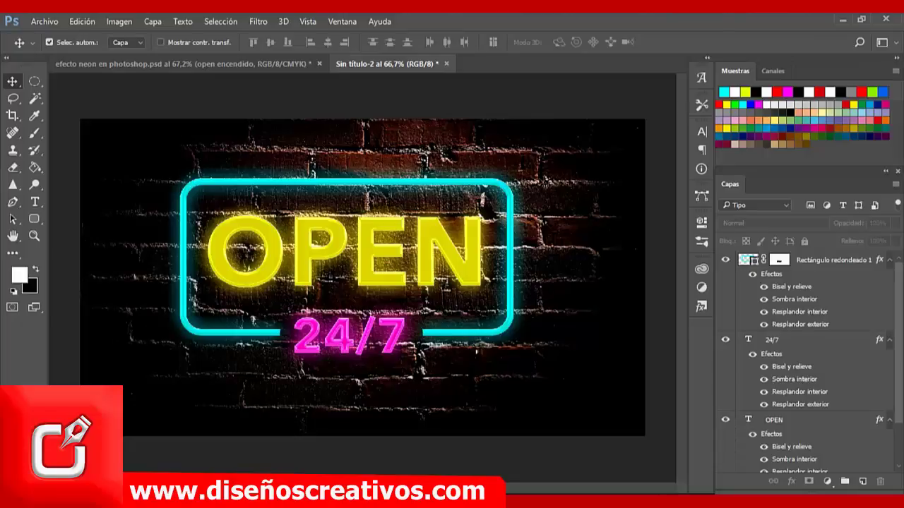
{"action": "left_click", "coordinate": [835, 261]}
{"action": "left_click", "coordinate": [887, 260]}
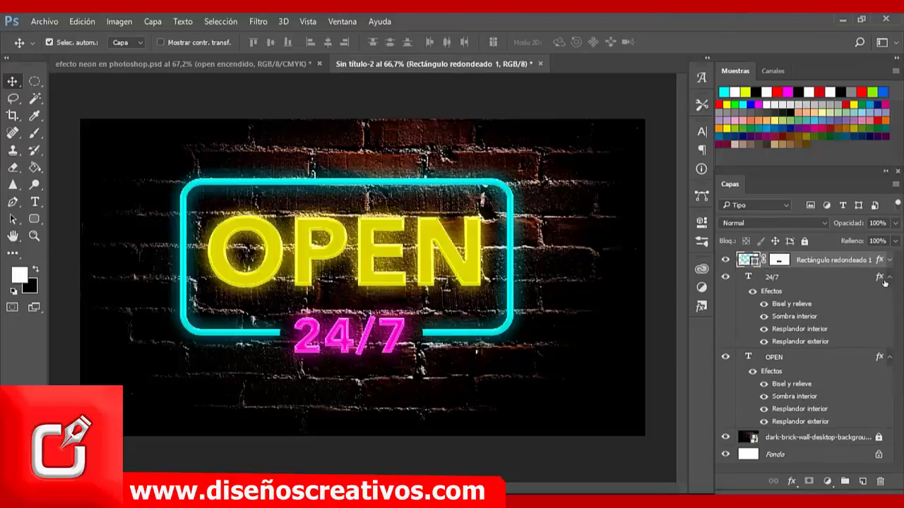
{"action": "left_click", "coordinate": [887, 278]}
{"action": "left_click", "coordinate": [888, 294]}
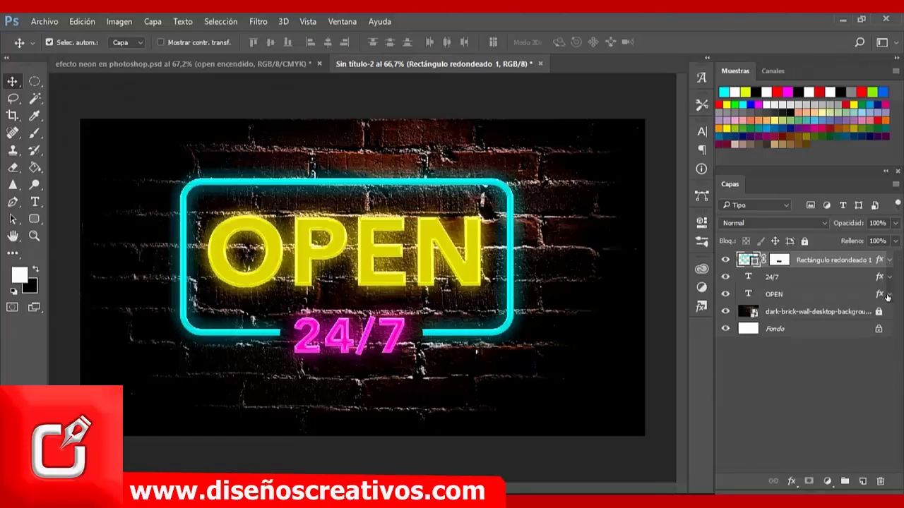
- Group the rounded rectangle, 24/7 and OPEN layers, name the group "encendido", and leave it selected
{"action": "left_click", "coordinate": [803, 278], "text": "shift"}
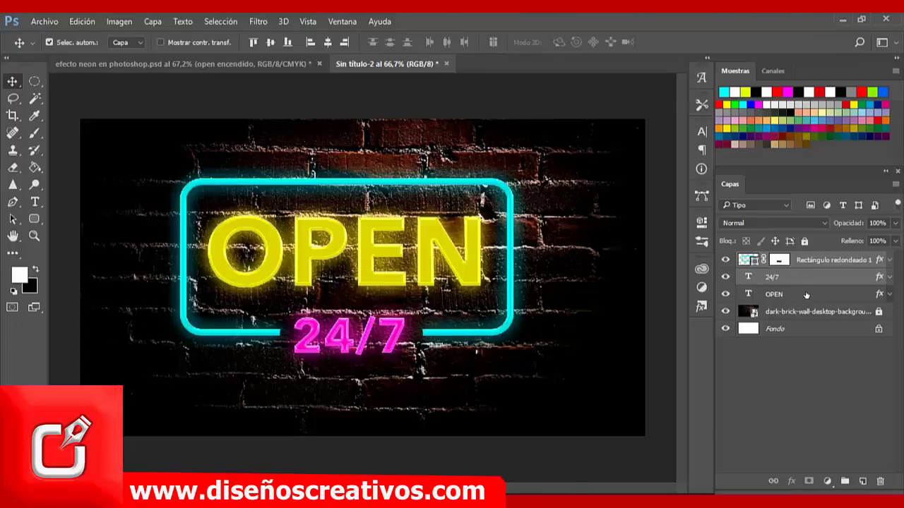
{"action": "left_click", "coordinate": [805, 295], "text": "shift"}
{"action": "key", "text": "ctrl+g"}
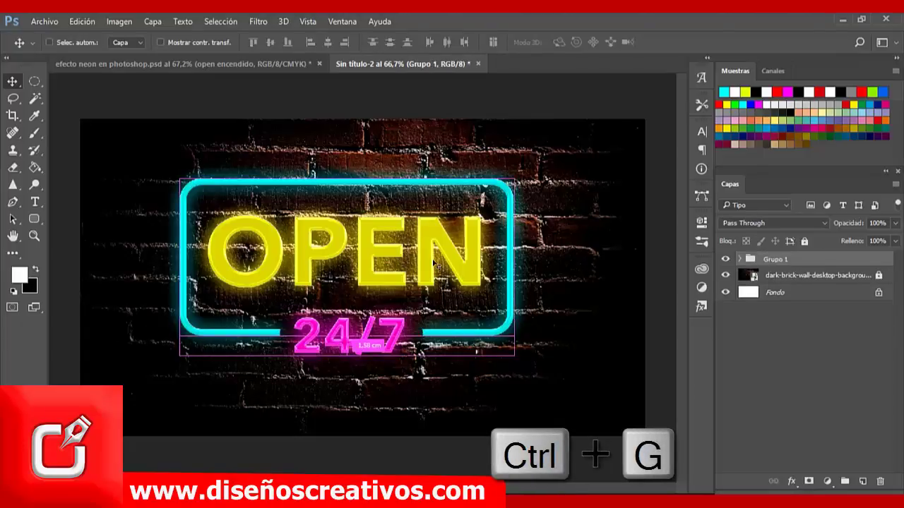
{"action": "double_click", "coordinate": [775, 261]}
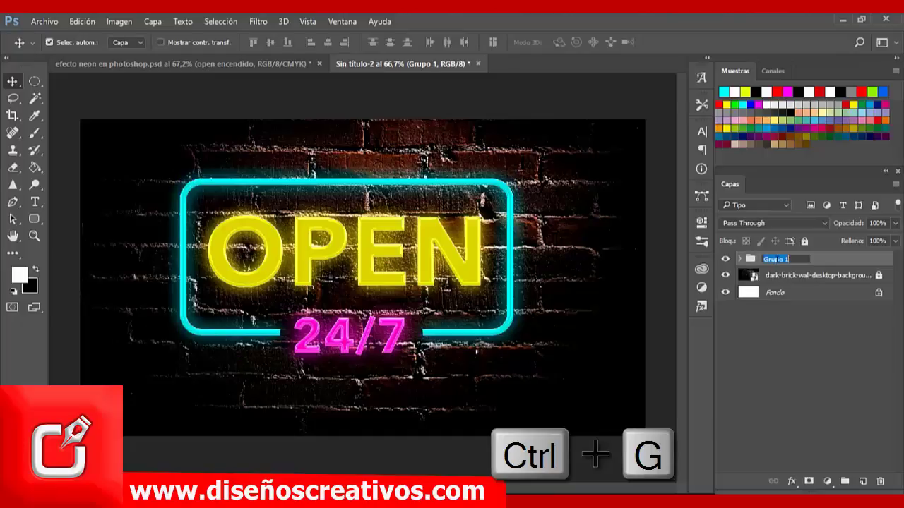
{"action": "type", "text": "encendido"}
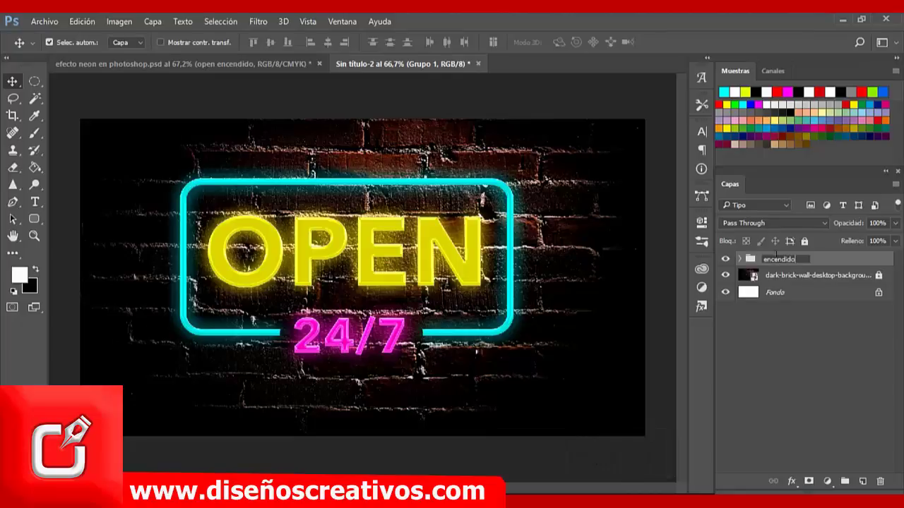
{"action": "left_click", "coordinate": [811, 327]}
{"action": "left_click", "coordinate": [804, 257]}
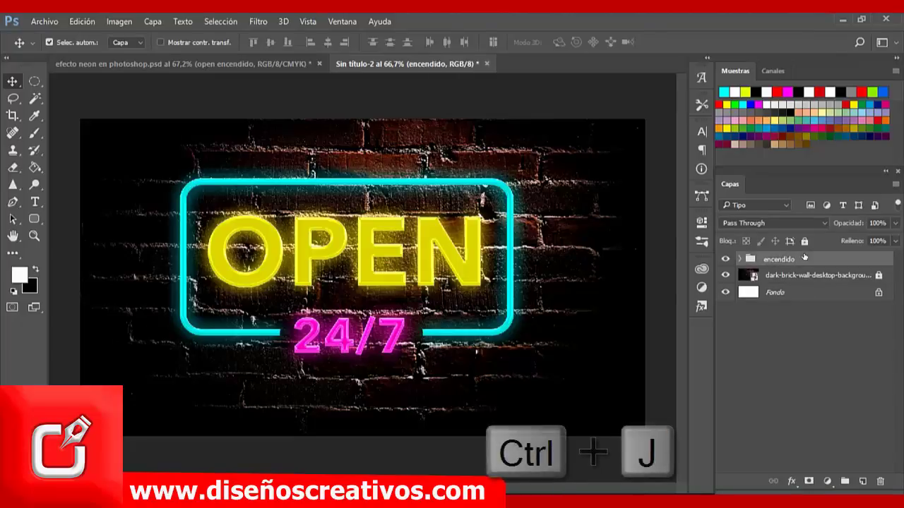
- Duplicate the "encendido" group, name the copy "apagdo", and hide the original group
{"action": "key", "text": "ctrl+j"}
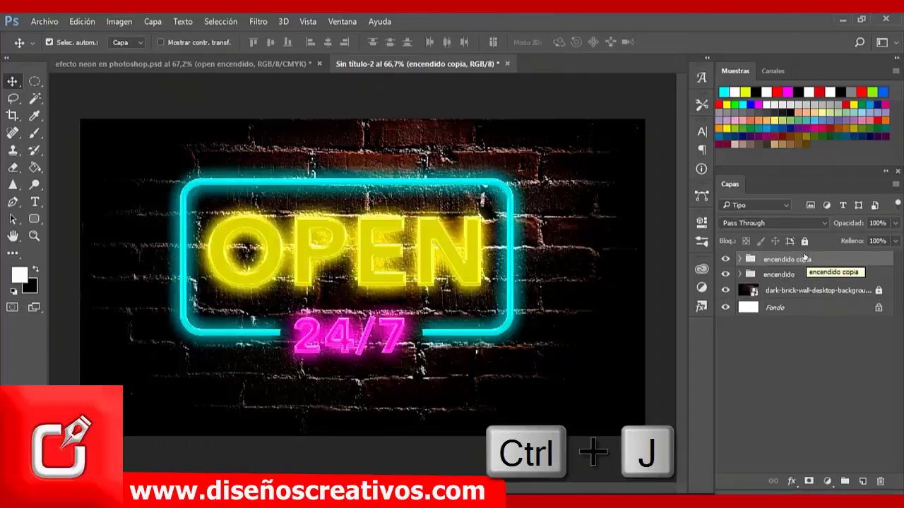
{"action": "double_click", "coordinate": [784, 260]}
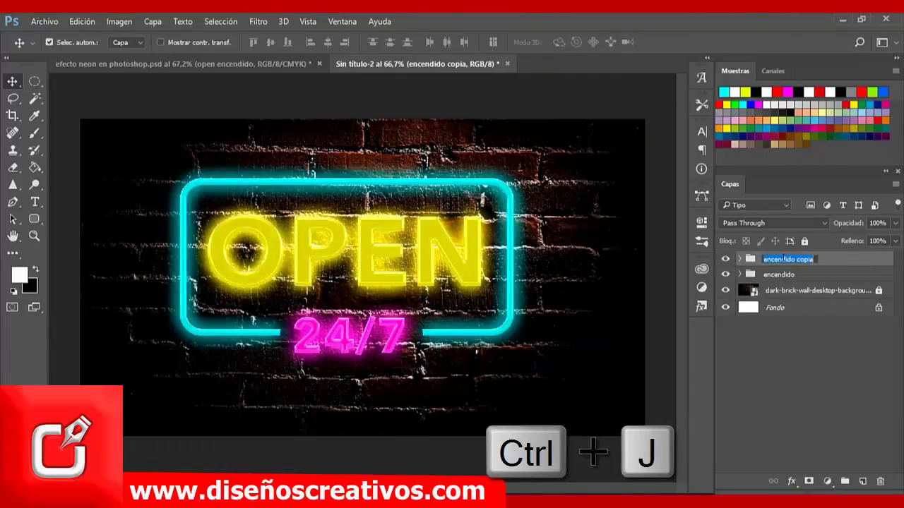
{"action": "type", "text": "apagdo"}
{"action": "left_click", "coordinate": [725, 274]}
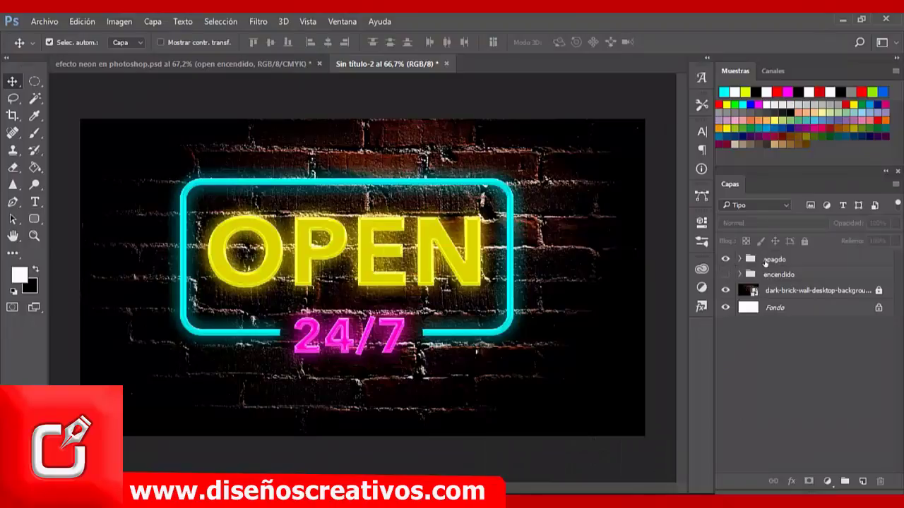
- Expand the "apagdo" group and turn off the outer glow and inner glow effects of its rounded rectangle
{"action": "left_click", "coordinate": [753, 261]}
{"action": "left_click", "coordinate": [738, 259]}
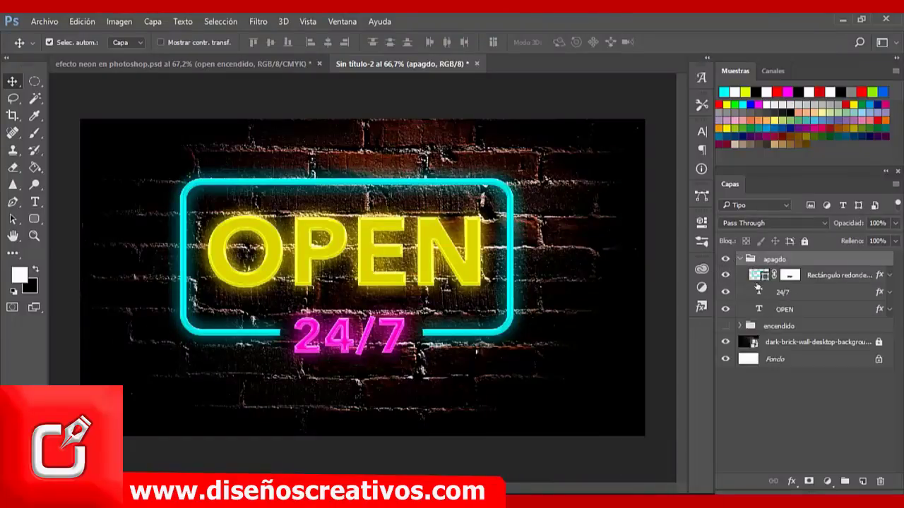
{"action": "left_click", "coordinate": [887, 276]}
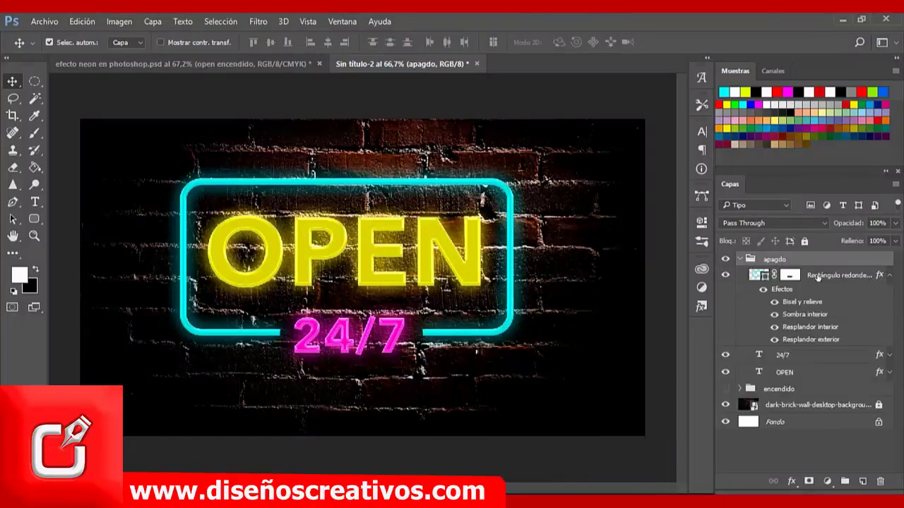
{"action": "left_click", "coordinate": [774, 340]}
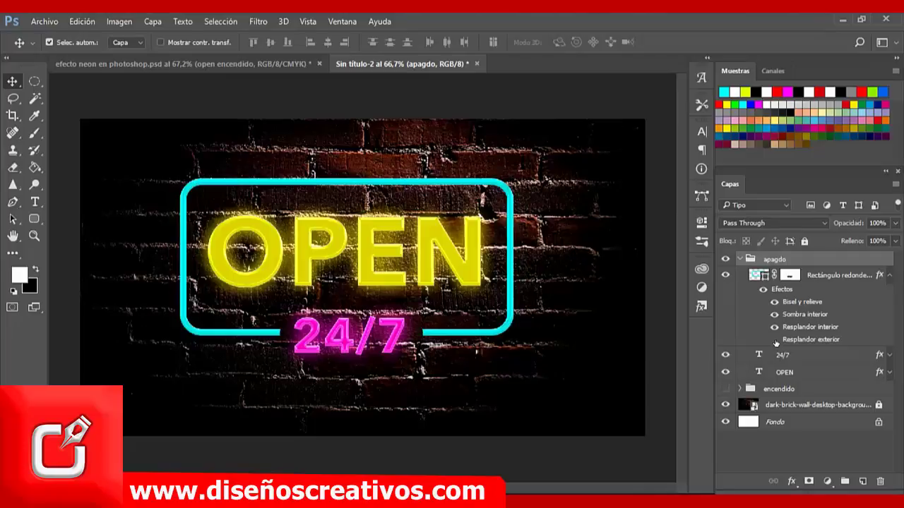
{"action": "left_click", "coordinate": [774, 327]}
- Turn off the outer and inner glow of the 24/7 text in the "apagdo" group and collapse its effects list
{"action": "left_click", "coordinate": [889, 355]}
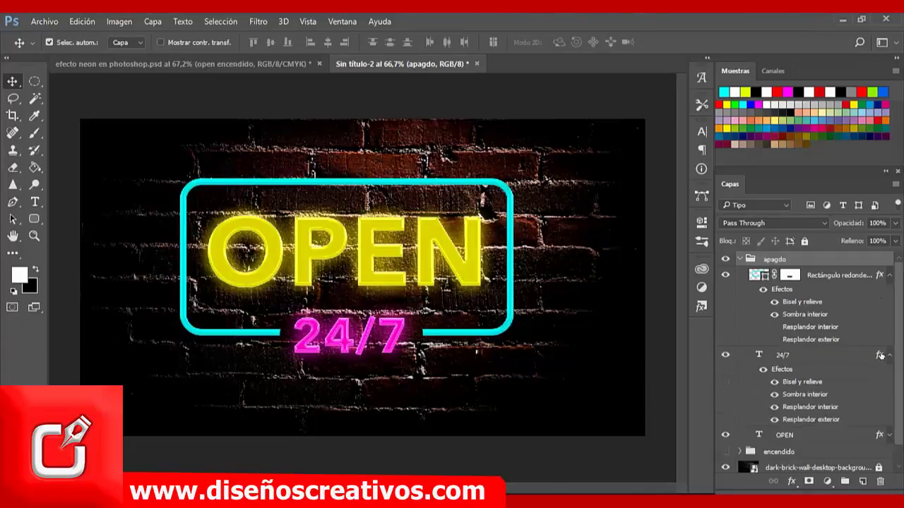
{"action": "left_click", "coordinate": [774, 419]}
{"action": "left_click", "coordinate": [775, 407]}
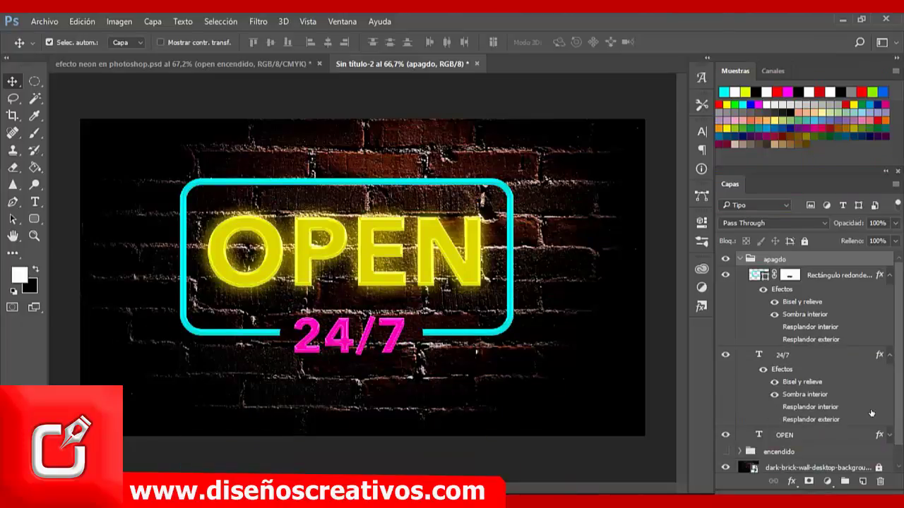
{"action": "scroll", "coordinate": [899, 430], "scroll_direction": "down", "scroll_amount": 1}
{"action": "left_click", "coordinate": [889, 334]}
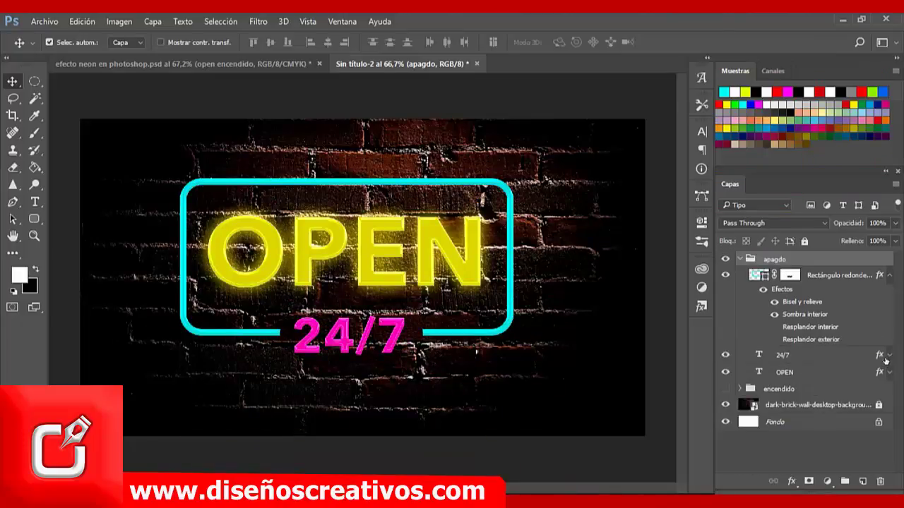
- Turn off the outer and inner glow of the OPEN text in "apagdo", and collapse the OPEN and rounded rectangle effects lists
{"action": "left_click", "coordinate": [889, 372]}
{"action": "left_click", "coordinate": [775, 437]}
{"action": "left_click", "coordinate": [774, 425]}
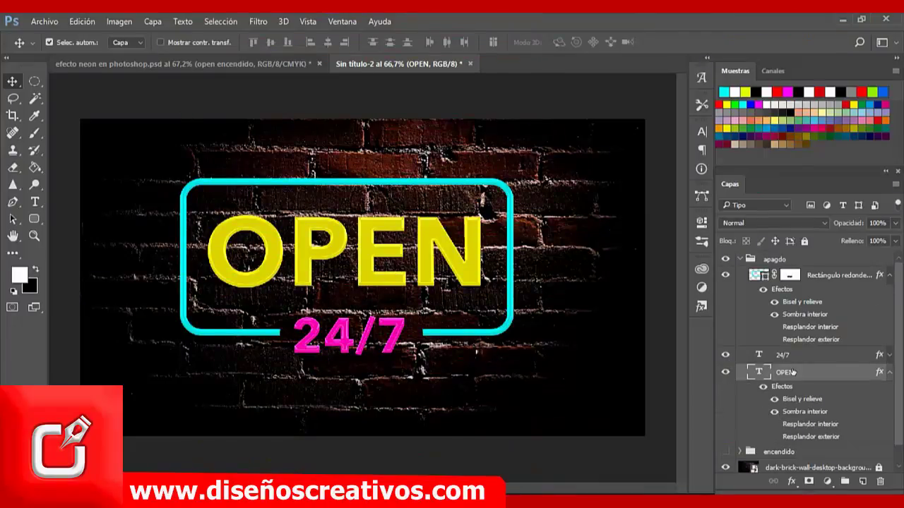
{"action": "left_click", "coordinate": [889, 372]}
{"action": "left_click", "coordinate": [888, 274]}
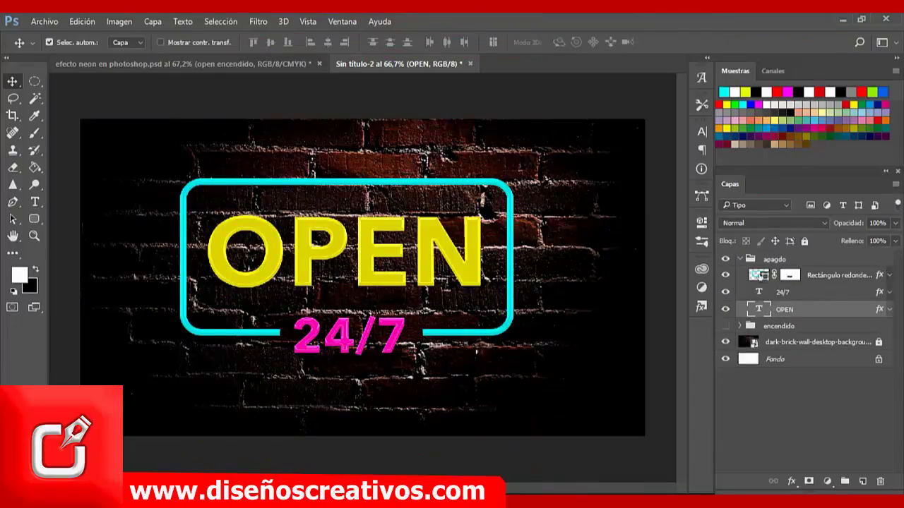
- Merge the rounded rectangle, 24/7 and OPEN layers of the "apagdo" group into a single layer
{"action": "left_click", "coordinate": [759, 276]}
{"action": "left_click", "coordinate": [778, 292], "text": "ctrl"}
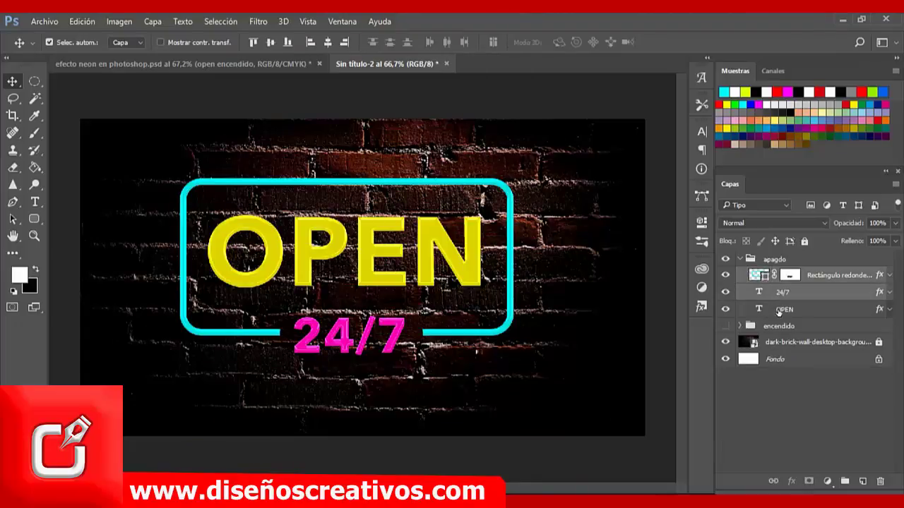
{"action": "left_click", "coordinate": [780, 307], "text": "ctrl"}
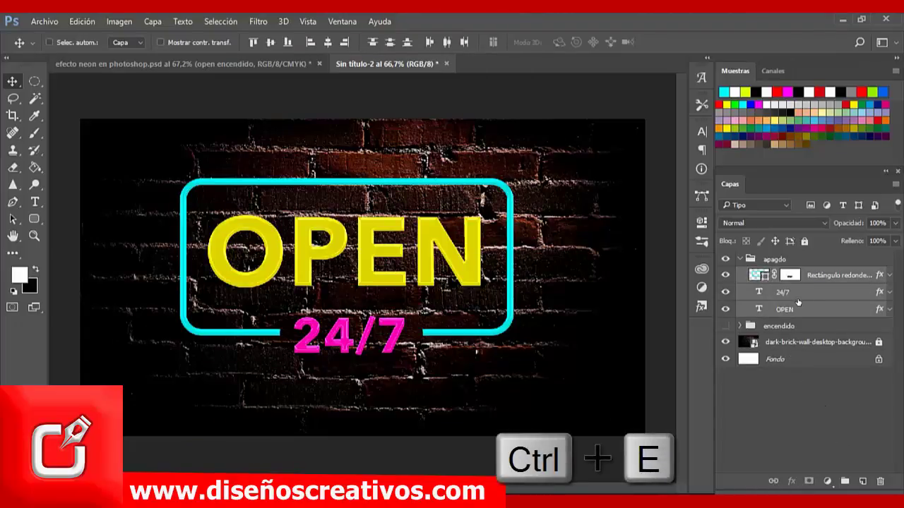
{"action": "key", "text": "ctrl+e"}
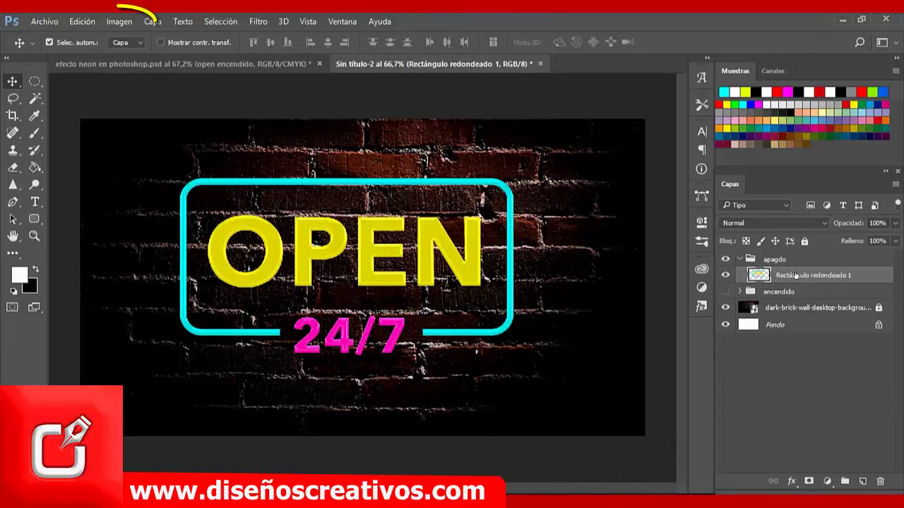
- Set the merged sign layer's saturation to -100 with Hue/Saturation and invert its colors
{"action": "left_click", "coordinate": [123, 23]}
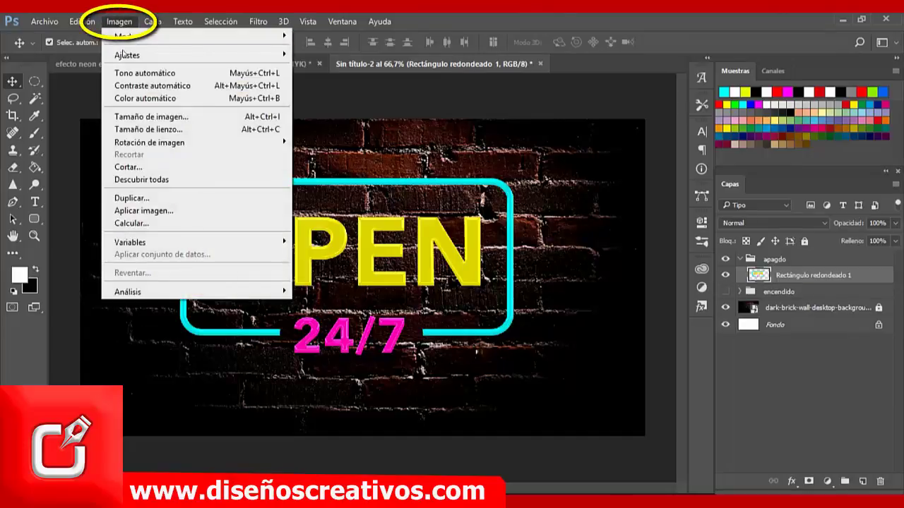
{"action": "mouse_move", "coordinate": [145, 56]}
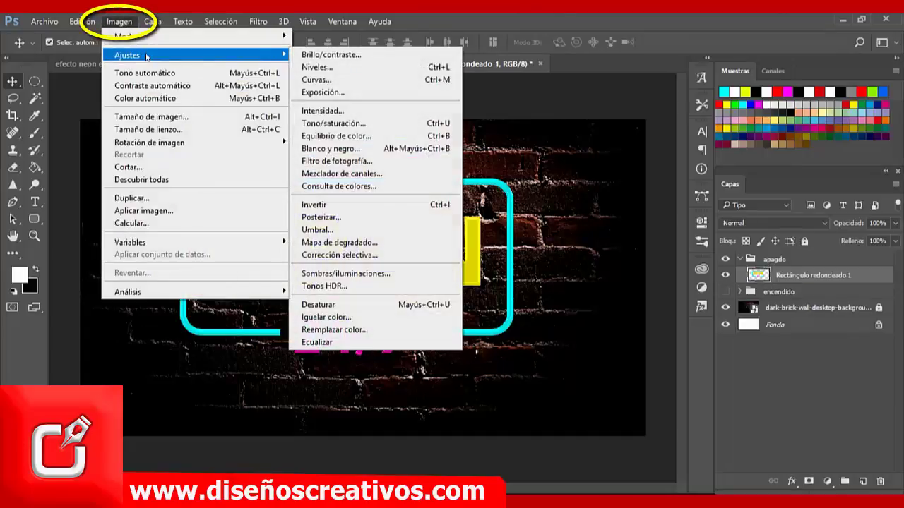
{"action": "left_click", "coordinate": [363, 126]}
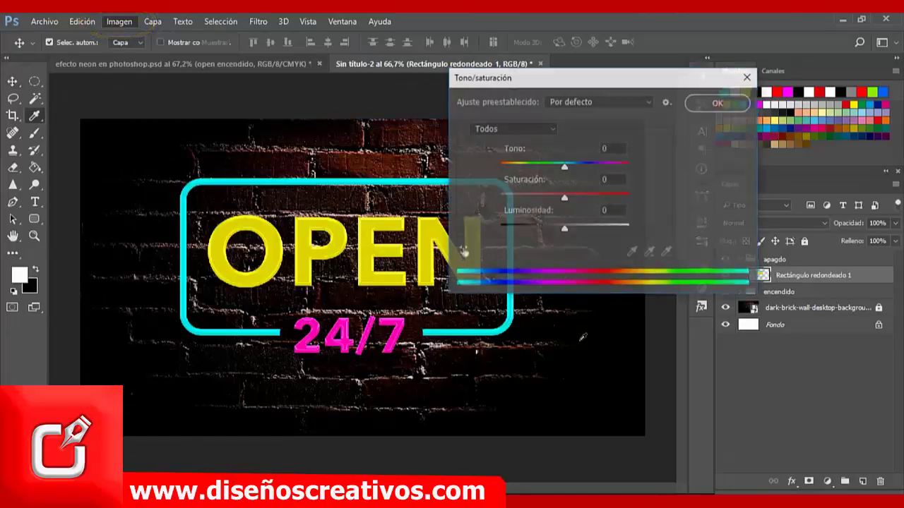
{"action": "mouse_move", "coordinate": [607, 83]}
{"action": "left_mouse_down"}
{"action": "mouse_move", "coordinate": [602, 105]}
{"action": "mouse_move", "coordinate": [594, 98]}
{"action": "left_mouse_up"}
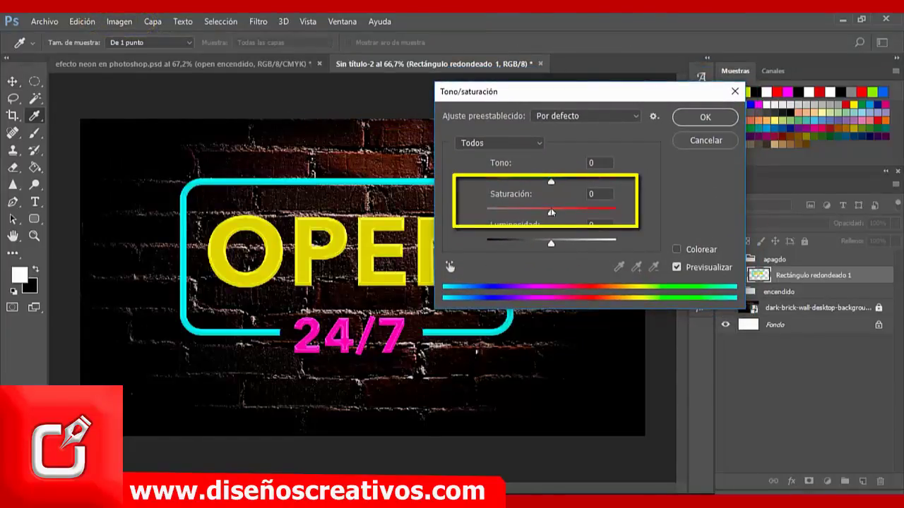
{"action": "left_click_drag", "start_coordinate": [551, 213], "coordinate": [498, 219]}
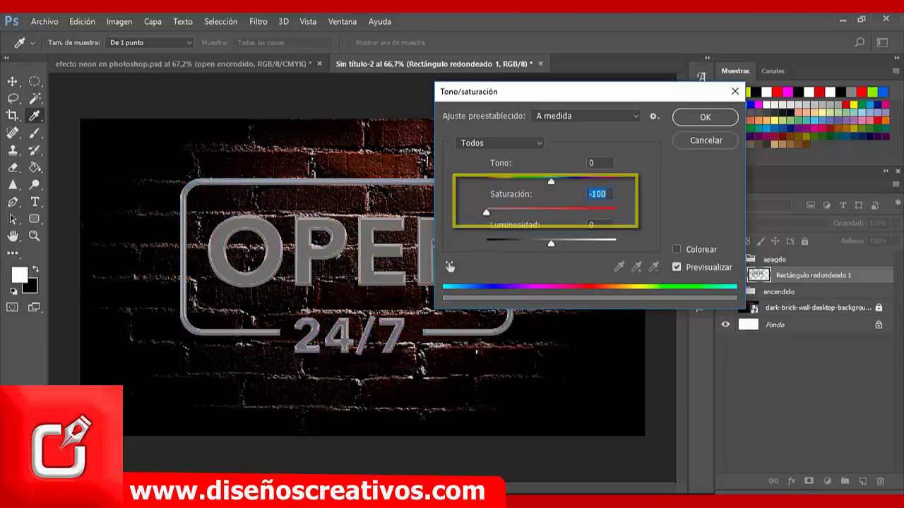
{"action": "left_click", "coordinate": [705, 118]}
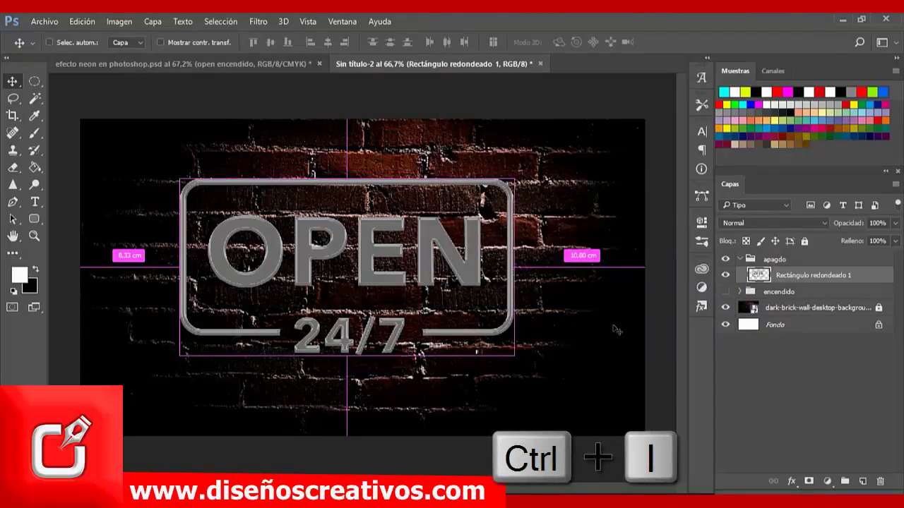
{"action": "key", "text": "ctrl+i"}
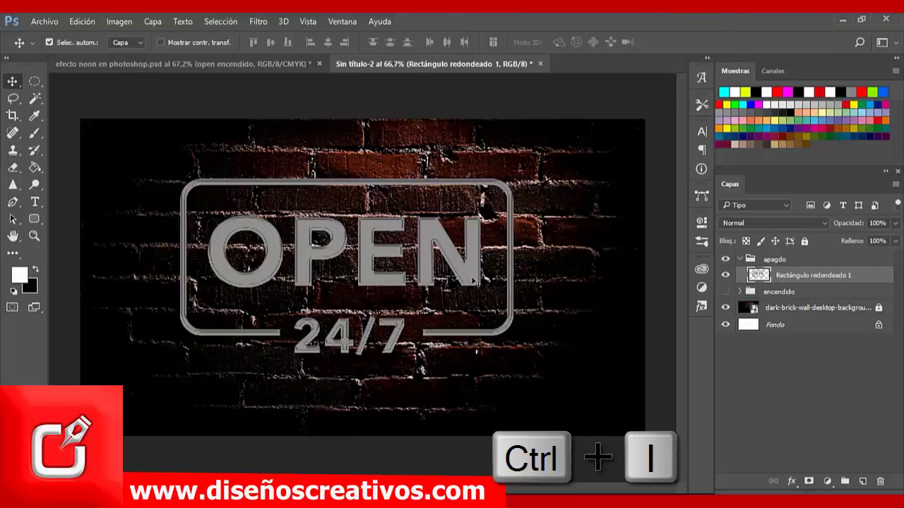
- Darken the merged gray sign layer with Levels by setting the white output level to 200
{"action": "left_click", "coordinate": [113, 24]}
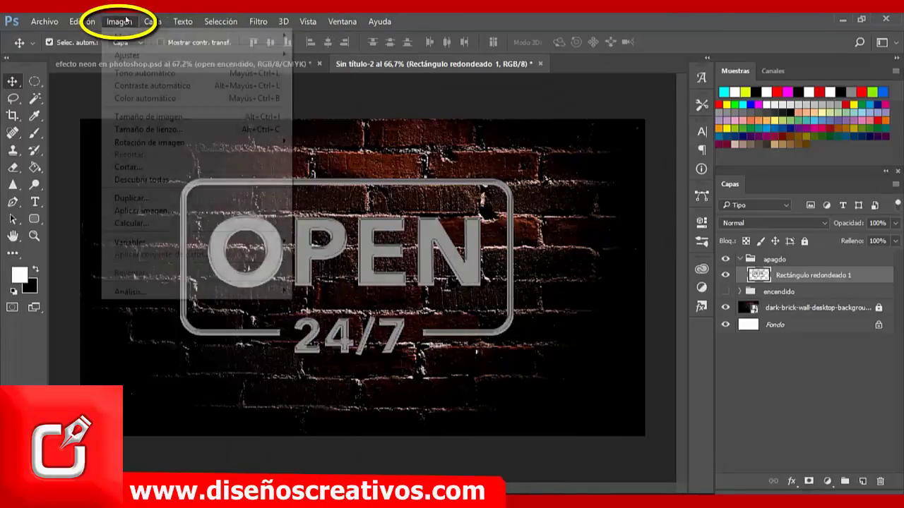
{"action": "mouse_move", "coordinate": [272, 57]}
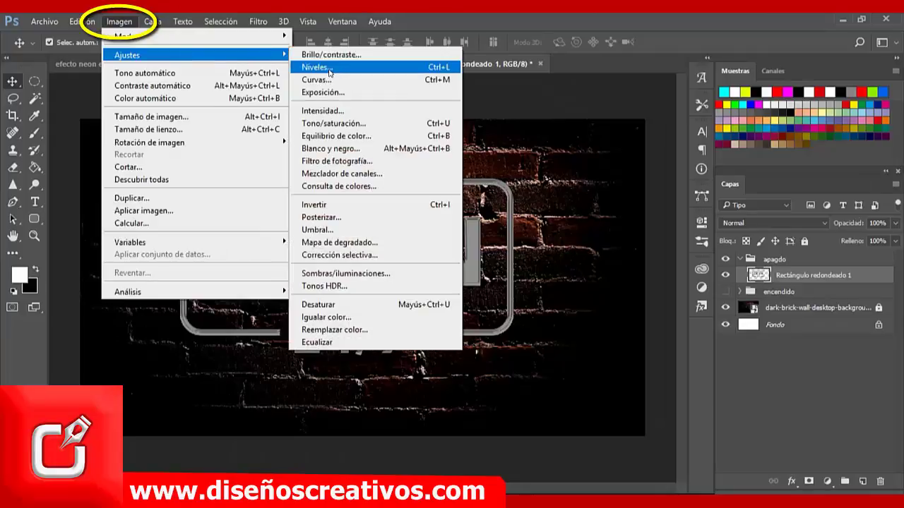
{"action": "left_click", "coordinate": [331, 69]}
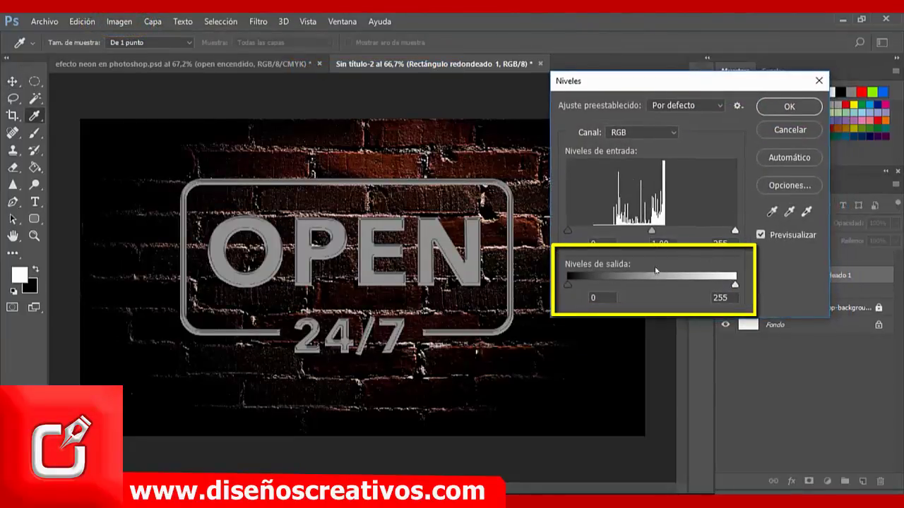
{"action": "left_click_drag", "start_coordinate": [735, 286], "coordinate": [717, 288]}
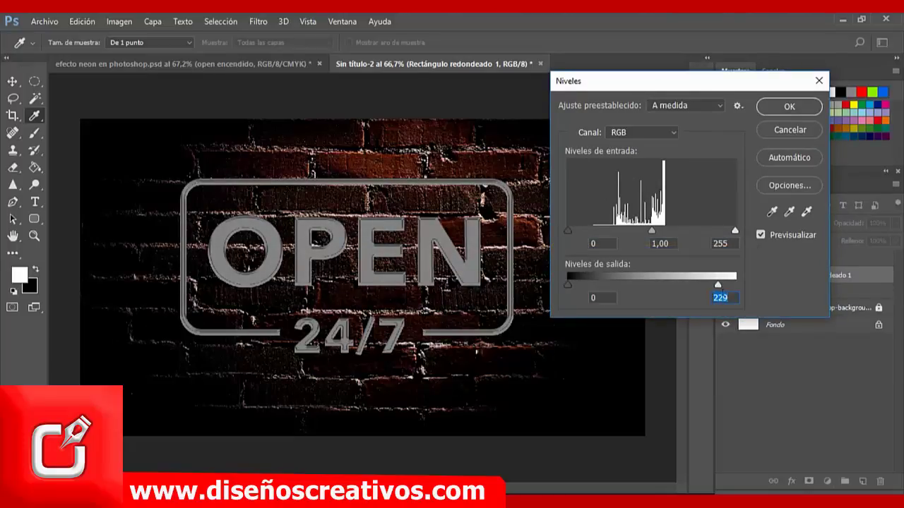
{"action": "type", "text": "200"}
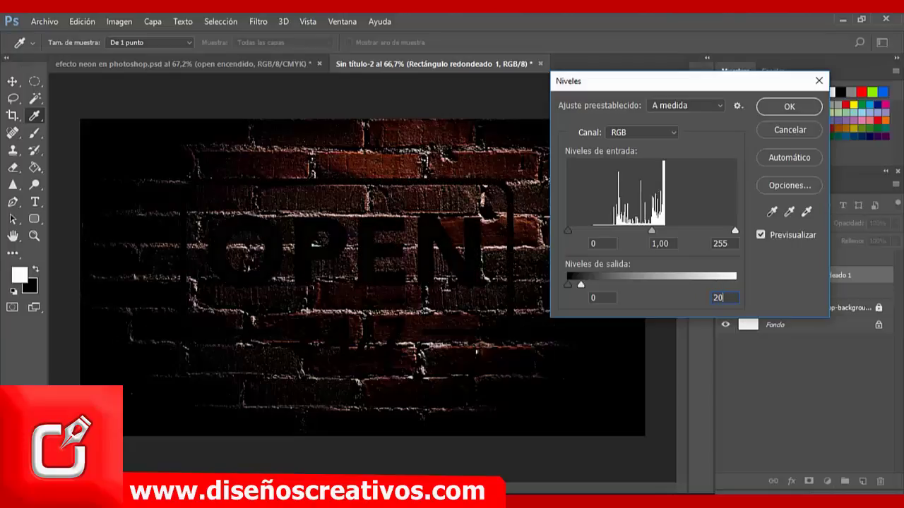
{"action": "left_click", "coordinate": [780, 111]}
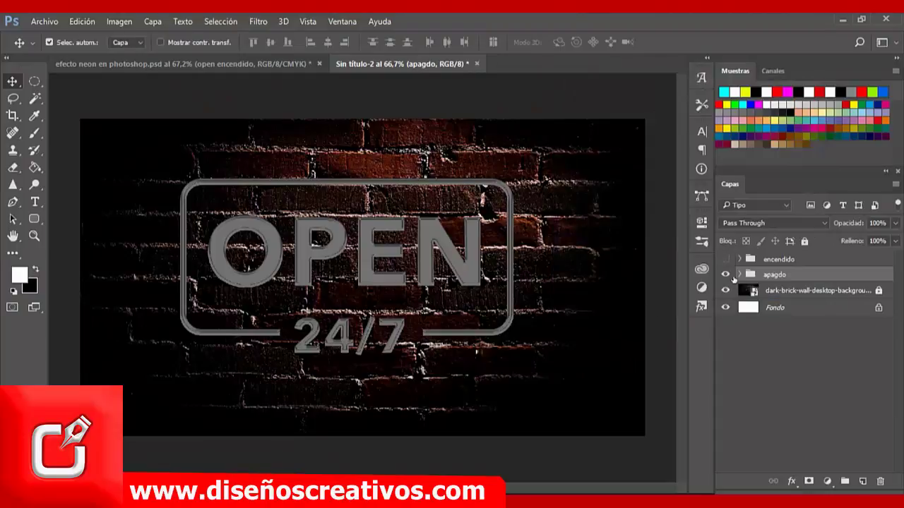
- Toggle the visibility of the "encendido" group repeatedly to compare the lit and unlit versions of the sign
{"action": "left_click", "coordinate": [725, 259]}
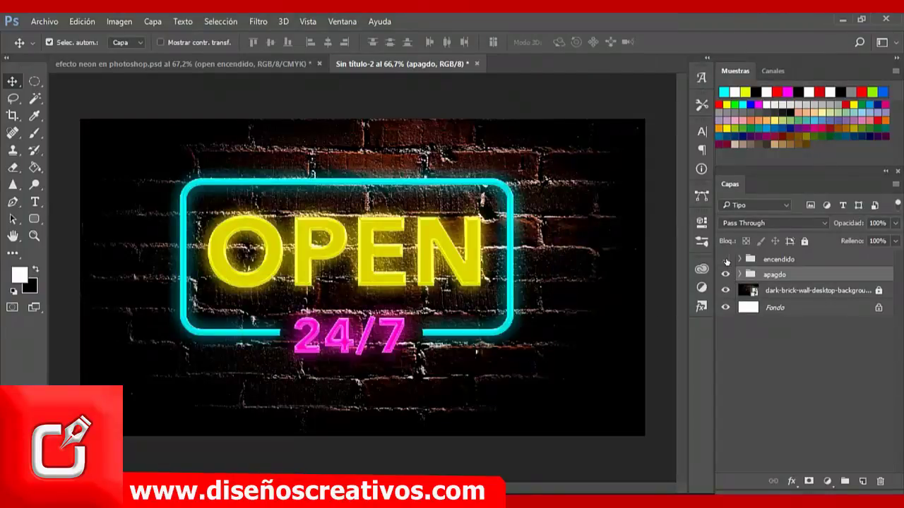
{"action": "left_click", "coordinate": [725, 259]}
{"action": "left_click", "coordinate": [725, 259]}
{"action": "left_click", "coordinate": [725, 259]}
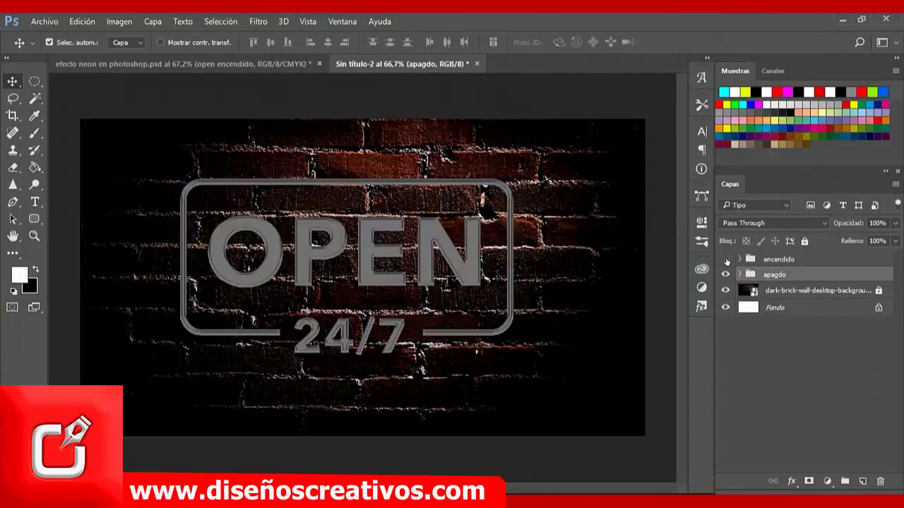
{"action": "left_click", "coordinate": [725, 259]}
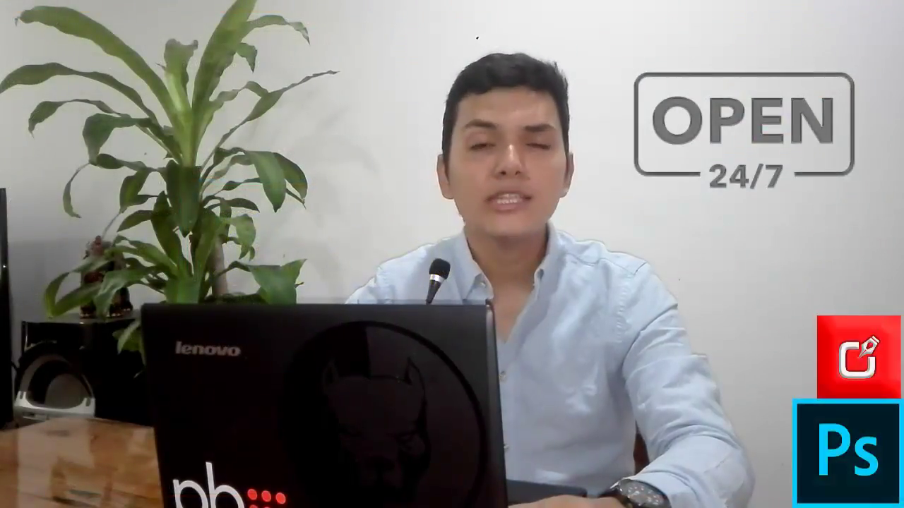